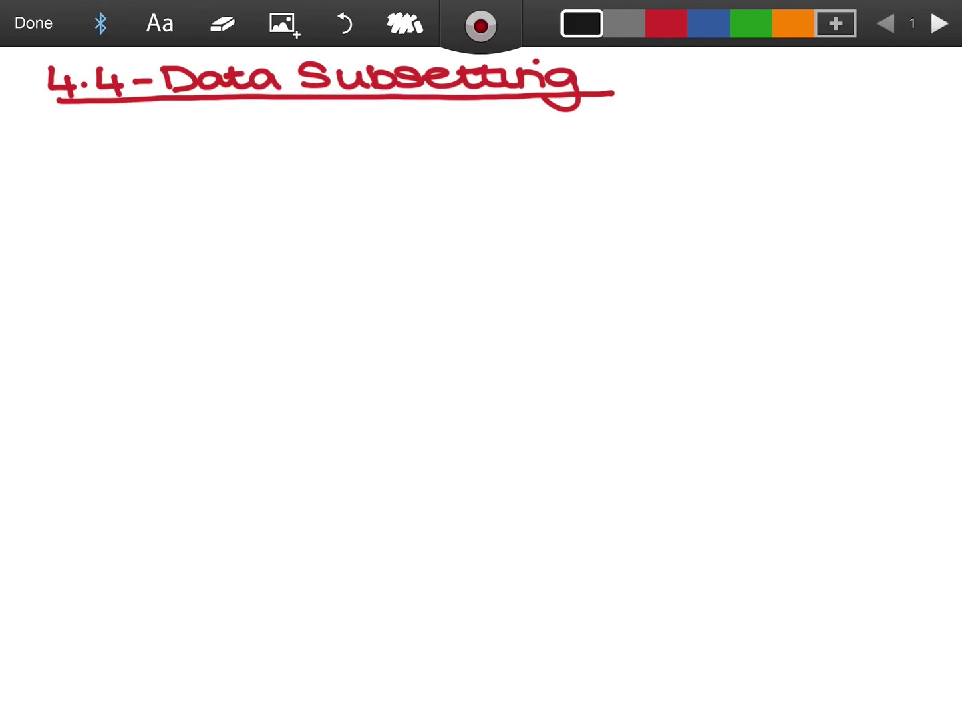
- Handwrite "When we don't have a list of all" in black beneath the Data Subsetting heading
{"action": "mouse_move", "coordinate": [57, 140]}
{"action": "left_mouse_down"}
{"action": "mouse_move", "coordinate": [99, 139]}
{"action": "mouse_move", "coordinate": [129, 158]}
{"action": "mouse_move", "coordinate": [149, 156]}
{"action": "left_mouse_up"}
{"action": "mouse_move", "coordinate": [148, 140]}
{"action": "left_mouse_down"}
{"action": "mouse_move", "coordinate": [174, 157]}
{"action": "mouse_move", "coordinate": [301, 142]}
{"action": "left_mouse_up"}
{"action": "mouse_move", "coordinate": [304, 129]}
{"action": "left_mouse_down"}
{"action": "mouse_move", "coordinate": [306, 144]}
{"action": "mouse_move", "coordinate": [333, 141]}
{"action": "mouse_move", "coordinate": [364, 153]}
{"action": "mouse_move", "coordinate": [362, 139]}
{"action": "left_mouse_up"}
{"action": "mouse_move", "coordinate": [382, 127]}
{"action": "left_mouse_down"}
{"action": "mouse_move", "coordinate": [380, 148]}
{"action": "mouse_move", "coordinate": [394, 152]}
{"action": "left_mouse_up"}
{"action": "mouse_move", "coordinate": [376, 134]}
{"action": "left_mouse_down"}
{"action": "mouse_move", "coordinate": [393, 133]}
{"action": "mouse_move", "coordinate": [409, 154]}
{"action": "left_mouse_up"}
{"action": "mouse_move", "coordinate": [411, 143]}
{"action": "left_mouse_down"}
{"action": "mouse_move", "coordinate": [422, 154]}
{"action": "mouse_move", "coordinate": [457, 153]}
{"action": "left_mouse_up"}
{"action": "mouse_move", "coordinate": [454, 137]}
{"action": "left_mouse_down"}
{"action": "mouse_move", "coordinate": [472, 153]}
{"action": "mouse_move", "coordinate": [545, 143]}
{"action": "mouse_move", "coordinate": [576, 154]}
{"action": "left_mouse_up"}
{"action": "left_click", "coordinate": [344, 24]}
{"action": "mouse_move", "coordinate": [590, 130]}
{"action": "left_mouse_down"}
{"action": "mouse_move", "coordinate": [619, 153]}
{"action": "mouse_move", "coordinate": [696, 141]}
{"action": "mouse_move", "coordinate": [787, 153]}
{"action": "left_mouse_up"}
{"action": "left_click_drag", "start_coordinate": [789, 133], "coordinate": [810, 152]}
- Continue the black note on a second line with "data values available, we can use"
{"action": "mouse_move", "coordinate": [80, 191]}
{"action": "left_mouse_down"}
{"action": "mouse_move", "coordinate": [81, 204]}
{"action": "mouse_move", "coordinate": [88, 180]}
{"action": "left_mouse_up"}
{"action": "left_click", "coordinate": [103, 195]}
{"action": "mouse_move", "coordinate": [119, 186]}
{"action": "left_mouse_down"}
{"action": "mouse_move", "coordinate": [117, 202]}
{"action": "mouse_move", "coordinate": [135, 202]}
{"action": "left_mouse_up"}
{"action": "mouse_move", "coordinate": [119, 185]}
{"action": "left_mouse_down"}
{"action": "mouse_move", "coordinate": [160, 181]}
{"action": "mouse_move", "coordinate": [171, 200]}
{"action": "left_mouse_up"}
{"action": "left_click_drag", "start_coordinate": [183, 180], "coordinate": [213, 179]}
{"action": "left_click_drag", "start_coordinate": [207, 180], "coordinate": [248, 195]}
{"action": "mouse_move", "coordinate": [255, 172]}
{"action": "left_mouse_down"}
{"action": "mouse_move", "coordinate": [261, 195]}
{"action": "mouse_move", "coordinate": [311, 175]}
{"action": "mouse_move", "coordinate": [328, 180]}
{"action": "left_mouse_up"}
{"action": "mouse_move", "coordinate": [345, 172]}
{"action": "left_mouse_down"}
{"action": "mouse_move", "coordinate": [324, 192]}
{"action": "mouse_move", "coordinate": [388, 182]}
{"action": "mouse_move", "coordinate": [394, 196]}
{"action": "left_mouse_up"}
{"action": "mouse_move", "coordinate": [396, 179]}
{"action": "left_mouse_down"}
{"action": "mouse_move", "coordinate": [415, 195]}
{"action": "mouse_move", "coordinate": [429, 177]}
{"action": "left_mouse_up"}
{"action": "mouse_move", "coordinate": [447, 183]}
{"action": "left_mouse_down"}
{"action": "mouse_move", "coordinate": [431, 193]}
{"action": "mouse_move", "coordinate": [501, 195]}
{"action": "mouse_move", "coordinate": [519, 177]}
{"action": "mouse_move", "coordinate": [549, 175]}
{"action": "mouse_move", "coordinate": [595, 205]}
{"action": "mouse_move", "coordinate": [658, 177]}
{"action": "mouse_move", "coordinate": [691, 195]}
{"action": "mouse_move", "coordinate": [727, 195]}
{"action": "left_mouse_up"}
{"action": "left_click", "coordinate": [722, 179]}
{"action": "mouse_move", "coordinate": [747, 177]}
{"action": "left_mouse_down"}
{"action": "mouse_move", "coordinate": [743, 194]}
{"action": "mouse_move", "coordinate": [759, 193]}
{"action": "left_mouse_up"}
{"action": "left_click_drag", "start_coordinate": [759, 194], "coordinate": [873, 195]}
{"action": "left_click", "coordinate": [849, 189]}
- Write "a frequency distribution to give" as the third line of the introductory note
{"action": "mouse_move", "coordinate": [95, 232]}
{"action": "left_mouse_down"}
{"action": "mouse_move", "coordinate": [72, 237]}
{"action": "mouse_move", "coordinate": [106, 244]}
{"action": "left_mouse_up"}
{"action": "mouse_move", "coordinate": [142, 222]}
{"action": "left_mouse_down"}
{"action": "mouse_move", "coordinate": [127, 229]}
{"action": "mouse_move", "coordinate": [124, 255]}
{"action": "left_mouse_up"}
{"action": "left_click_drag", "start_coordinate": [136, 234], "coordinate": [163, 221]}
{"action": "mouse_move", "coordinate": [164, 227]}
{"action": "left_mouse_down"}
{"action": "mouse_move", "coordinate": [186, 225]}
{"action": "mouse_move", "coordinate": [195, 239]}
{"action": "left_mouse_up"}
{"action": "mouse_move", "coordinate": [220, 221]}
{"action": "left_mouse_down"}
{"action": "mouse_move", "coordinate": [200, 235]}
{"action": "mouse_move", "coordinate": [218, 247]}
{"action": "left_mouse_up"}
{"action": "mouse_move", "coordinate": [233, 220]}
{"action": "left_mouse_down"}
{"action": "mouse_move", "coordinate": [255, 236]}
{"action": "mouse_move", "coordinate": [306, 233]}
{"action": "left_mouse_up"}
{"action": "mouse_move", "coordinate": [308, 221]}
{"action": "left_mouse_down"}
{"action": "mouse_move", "coordinate": [331, 218]}
{"action": "mouse_move", "coordinate": [333, 229]}
{"action": "left_mouse_up"}
{"action": "mouse_move", "coordinate": [336, 214]}
{"action": "left_mouse_down"}
{"action": "mouse_move", "coordinate": [367, 248]}
{"action": "mouse_move", "coordinate": [346, 237]}
{"action": "left_mouse_up"}
{"action": "mouse_move", "coordinate": [406, 224]}
{"action": "left_mouse_down"}
{"action": "mouse_move", "coordinate": [389, 227]}
{"action": "mouse_move", "coordinate": [412, 232]}
{"action": "left_mouse_up"}
{"action": "mouse_move", "coordinate": [413, 231]}
{"action": "left_mouse_down"}
{"action": "mouse_move", "coordinate": [435, 231]}
{"action": "mouse_move", "coordinate": [437, 208]}
{"action": "left_mouse_up"}
{"action": "left_click_drag", "start_coordinate": [439, 231], "coordinate": [462, 232]}
{"action": "mouse_move", "coordinate": [467, 213]}
{"action": "left_mouse_down"}
{"action": "mouse_move", "coordinate": [472, 239]}
{"action": "mouse_move", "coordinate": [477, 222]}
{"action": "left_mouse_up"}
{"action": "mouse_move", "coordinate": [482, 239]}
{"action": "left_mouse_down"}
{"action": "mouse_move", "coordinate": [504, 221]}
{"action": "mouse_move", "coordinate": [496, 239]}
{"action": "left_mouse_up"}
{"action": "left_click_drag", "start_coordinate": [508, 213], "coordinate": [527, 232]}
{"action": "left_click_drag", "start_coordinate": [533, 219], "coordinate": [577, 241]}
{"action": "mouse_move", "coordinate": [560, 224]}
{"action": "left_mouse_down"}
{"action": "mouse_move", "coordinate": [586, 222]}
{"action": "mouse_move", "coordinate": [593, 240]}
{"action": "left_mouse_up"}
{"action": "left_click_drag", "start_coordinate": [592, 213], "coordinate": [594, 215]}
{"action": "mouse_move", "coordinate": [621, 220]}
{"action": "left_mouse_down"}
{"action": "mouse_move", "coordinate": [604, 233]}
{"action": "mouse_move", "coordinate": [627, 227]}
{"action": "left_mouse_up"}
{"action": "mouse_move", "coordinate": [629, 220]}
{"action": "left_mouse_down"}
{"action": "mouse_move", "coordinate": [631, 240]}
{"action": "mouse_move", "coordinate": [650, 243]}
{"action": "left_mouse_up"}
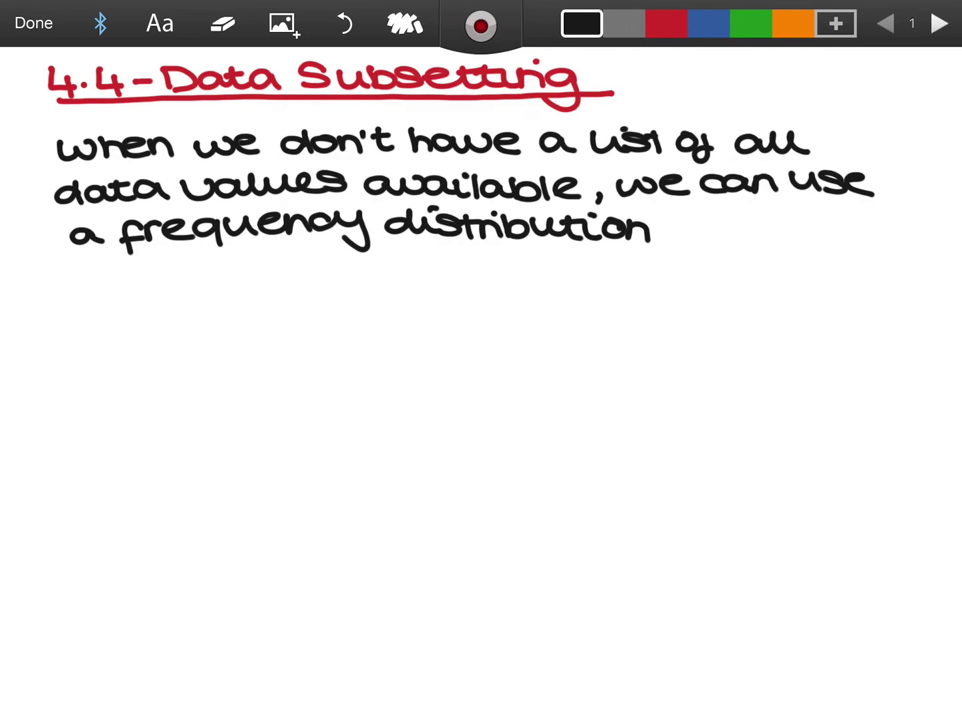
{"action": "left_click_drag", "start_coordinate": [682, 217], "coordinate": [702, 233]}
{"action": "left_click_drag", "start_coordinate": [677, 222], "coordinate": [712, 222]}
{"action": "mouse_move", "coordinate": [756, 218]}
{"action": "left_mouse_down"}
{"action": "mouse_move", "coordinate": [772, 225]}
{"action": "mouse_move", "coordinate": [757, 236]}
{"action": "left_mouse_up"}
{"action": "left_click_drag", "start_coordinate": [782, 219], "coordinate": [791, 236]}
{"action": "left_click", "coordinate": [785, 214]}
{"action": "left_click_drag", "start_coordinate": [797, 219], "coordinate": [850, 235]}
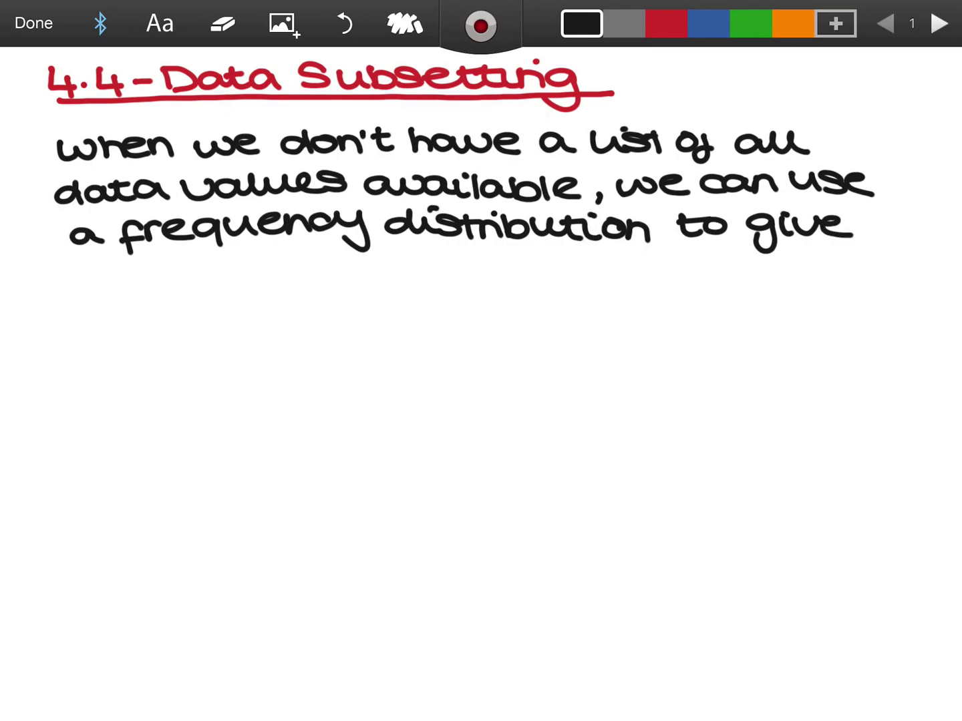
- Finish the introductory note by writing "us an estimate for the mean of the data."
{"action": "left_click_drag", "start_coordinate": [74, 272], "coordinate": [105, 281]}
{"action": "left_click_drag", "start_coordinate": [125, 269], "coordinate": [106, 281]}
{"action": "left_click_drag", "start_coordinate": [164, 273], "coordinate": [177, 280]}
{"action": "left_click_drag", "start_coordinate": [174, 265], "coordinate": [202, 277]}
{"action": "left_click_drag", "start_coordinate": [225, 269], "coordinate": [249, 277]}
{"action": "left_click_drag", "start_coordinate": [271, 257], "coordinate": [250, 277]}
{"action": "mouse_move", "coordinate": [285, 252]}
{"action": "left_mouse_down"}
{"action": "mouse_move", "coordinate": [289, 277]}
{"action": "mouse_move", "coordinate": [281, 260]}
{"action": "left_mouse_up"}
{"action": "left_click", "coordinate": [304, 251]}
{"action": "mouse_move", "coordinate": [286, 261]}
{"action": "left_mouse_down"}
{"action": "mouse_move", "coordinate": [311, 274]}
{"action": "mouse_move", "coordinate": [401, 271]}
{"action": "left_mouse_up"}
{"action": "left_click_drag", "start_coordinate": [391, 260], "coordinate": [460, 281]}
{"action": "left_click_drag", "start_coordinate": [454, 273], "coordinate": [497, 266]}
{"action": "mouse_move", "coordinate": [502, 263]}
{"action": "left_mouse_down"}
{"action": "mouse_move", "coordinate": [505, 277]}
{"action": "mouse_move", "coordinate": [519, 257]}
{"action": "left_mouse_up"}
{"action": "mouse_move", "coordinate": [542, 254]}
{"action": "left_mouse_down"}
{"action": "mouse_move", "coordinate": [547, 278]}
{"action": "mouse_move", "coordinate": [555, 259]}
{"action": "left_mouse_up"}
{"action": "mouse_move", "coordinate": [555, 254]}
{"action": "left_mouse_down"}
{"action": "mouse_move", "coordinate": [575, 277]}
{"action": "mouse_move", "coordinate": [671, 280]}
{"action": "left_mouse_up"}
{"action": "mouse_move", "coordinate": [672, 270]}
{"action": "left_mouse_down"}
{"action": "mouse_move", "coordinate": [697, 281]}
{"action": "mouse_move", "coordinate": [792, 274]}
{"action": "mouse_move", "coordinate": [797, 288]}
{"action": "mouse_move", "coordinate": [830, 280]}
{"action": "left_mouse_up"}
{"action": "mouse_move", "coordinate": [822, 268]}
{"action": "left_mouse_down"}
{"action": "mouse_move", "coordinate": [848, 266]}
{"action": "mouse_move", "coordinate": [867, 281]}
{"action": "left_mouse_up"}
{"action": "left_click_drag", "start_coordinate": [869, 270], "coordinate": [904, 284]}
{"action": "mouse_move", "coordinate": [87, 313]}
{"action": "left_mouse_down"}
{"action": "mouse_move", "coordinate": [94, 302]}
{"action": "mouse_move", "coordinate": [159, 322]}
{"action": "left_mouse_up"}
{"action": "mouse_move", "coordinate": [138, 307]}
{"action": "left_mouse_down"}
{"action": "mouse_move", "coordinate": [156, 302]}
{"action": "mouse_move", "coordinate": [187, 321]}
{"action": "left_mouse_up"}
{"action": "left_click", "coordinate": [201, 311]}
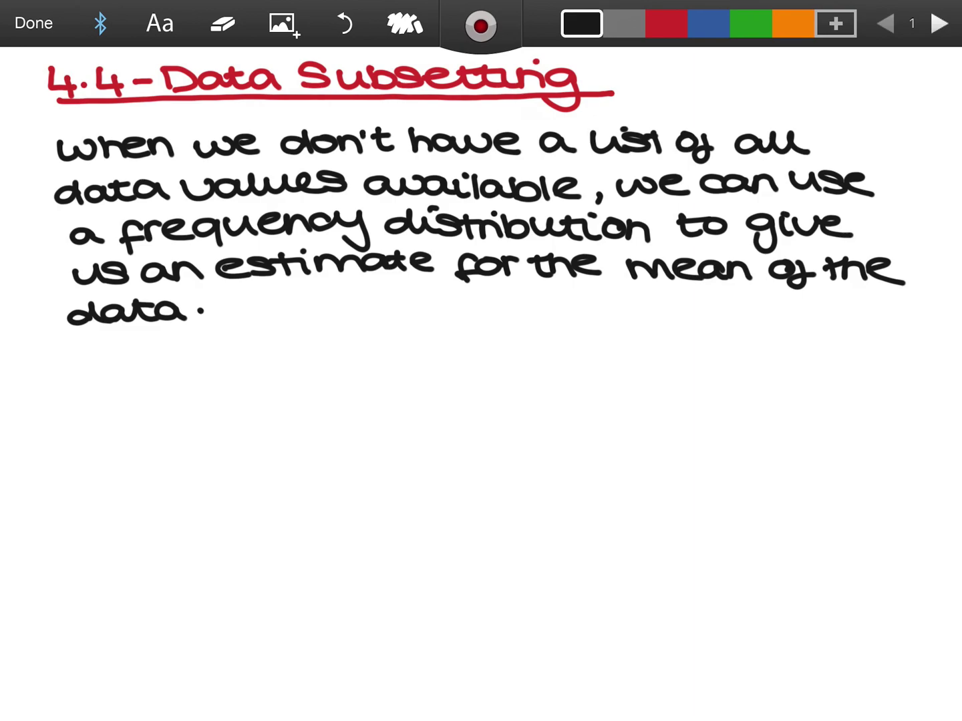
- Write the red subheading "Population mean of grouped data" below the introductory note
{"action": "left_click", "coordinate": [666, 24]}
{"action": "mouse_move", "coordinate": [89, 369]}
{"action": "left_mouse_down"}
{"action": "mouse_move", "coordinate": [94, 394]}
{"action": "mouse_move", "coordinate": [126, 374]}
{"action": "mouse_move", "coordinate": [232, 362]}
{"action": "mouse_move", "coordinate": [328, 371]}
{"action": "left_mouse_up"}
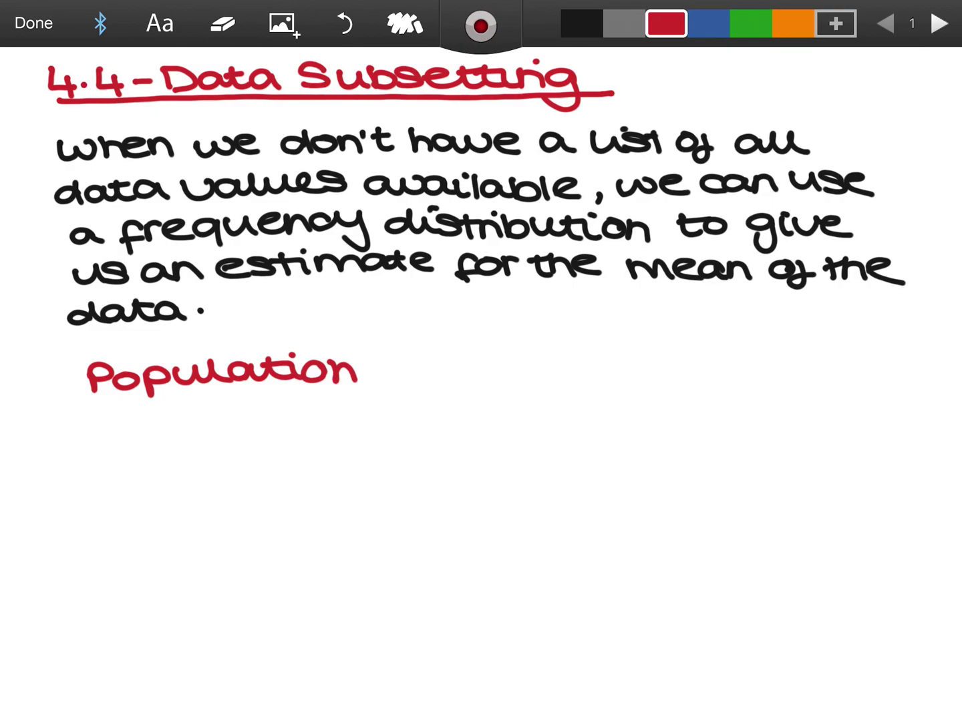
{"action": "mouse_move", "coordinate": [378, 384]}
{"action": "left_mouse_down"}
{"action": "mouse_move", "coordinate": [388, 369]}
{"action": "mouse_move", "coordinate": [424, 381]}
{"action": "mouse_move", "coordinate": [544, 373]}
{"action": "mouse_move", "coordinate": [605, 384]}
{"action": "mouse_move", "coordinate": [634, 366]}
{"action": "mouse_move", "coordinate": [805, 375]}
{"action": "mouse_move", "coordinate": [859, 364]}
{"action": "mouse_move", "coordinate": [902, 388]}
{"action": "left_mouse_up"}
- Write the formula μ = Σ(fᵢmᵢ)/N in black under the population mean subheading, redoing its closing bracket
{"action": "left_click", "coordinate": [581, 24]}
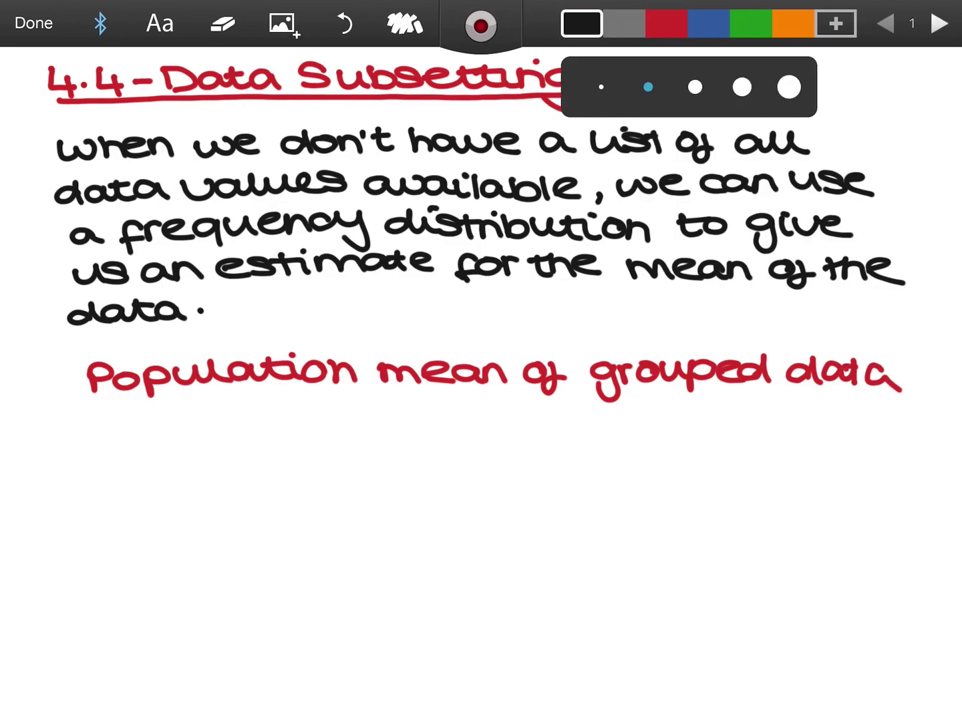
{"action": "mouse_move", "coordinate": [266, 417]}
{"action": "left_mouse_down"}
{"action": "mouse_move", "coordinate": [273, 451]}
{"action": "mouse_move", "coordinate": [343, 426]}
{"action": "left_mouse_up"}
{"action": "mouse_move", "coordinate": [422, 402]}
{"action": "left_mouse_down"}
{"action": "mouse_move", "coordinate": [427, 440]}
{"action": "mouse_move", "coordinate": [472, 427]}
{"action": "mouse_move", "coordinate": [495, 437]}
{"action": "mouse_move", "coordinate": [489, 421]}
{"action": "mouse_move", "coordinate": [507, 441]}
{"action": "mouse_move", "coordinate": [546, 438]}
{"action": "mouse_move", "coordinate": [561, 418]}
{"action": "mouse_move", "coordinate": [576, 449]}
{"action": "left_mouse_up"}
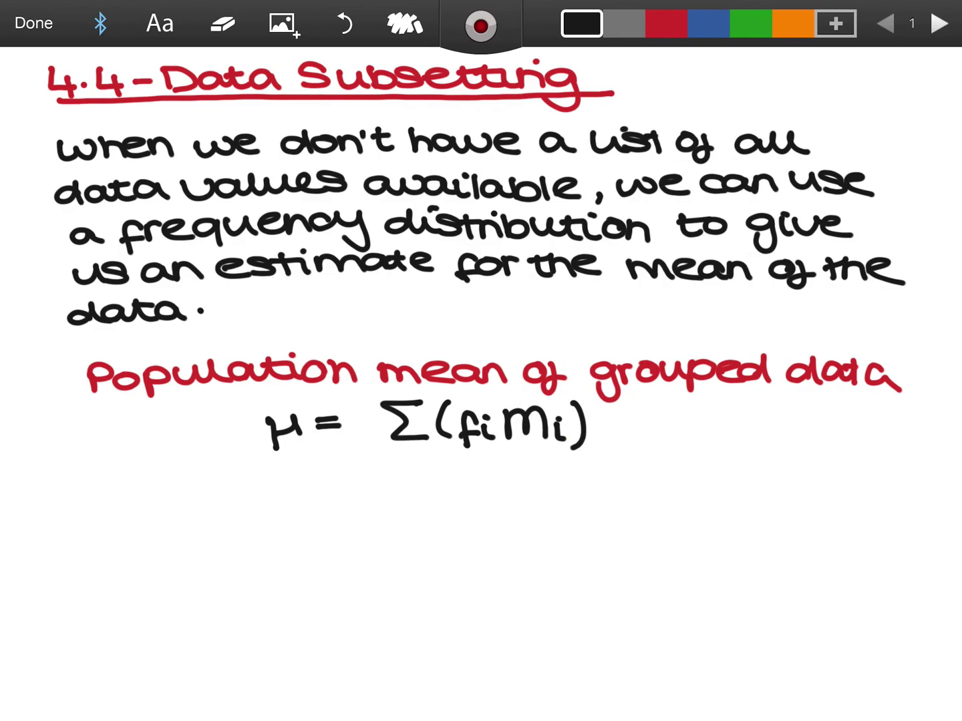
{"action": "left_click", "coordinate": [344, 23]}
{"action": "left_click", "coordinate": [344, 23]}
{"action": "left_click", "coordinate": [556, 418]}
{"action": "mouse_move", "coordinate": [574, 399]}
{"action": "left_mouse_down"}
{"action": "mouse_move", "coordinate": [587, 433]}
{"action": "mouse_move", "coordinate": [576, 457]}
{"action": "left_mouse_up"}
{"action": "left_click_drag", "start_coordinate": [391, 459], "coordinate": [598, 457]}
{"action": "mouse_move", "coordinate": [463, 466]}
{"action": "left_mouse_down"}
{"action": "mouse_move", "coordinate": [472, 491]}
{"action": "mouse_move", "coordinate": [502, 466]}
{"action": "left_mouse_up"}
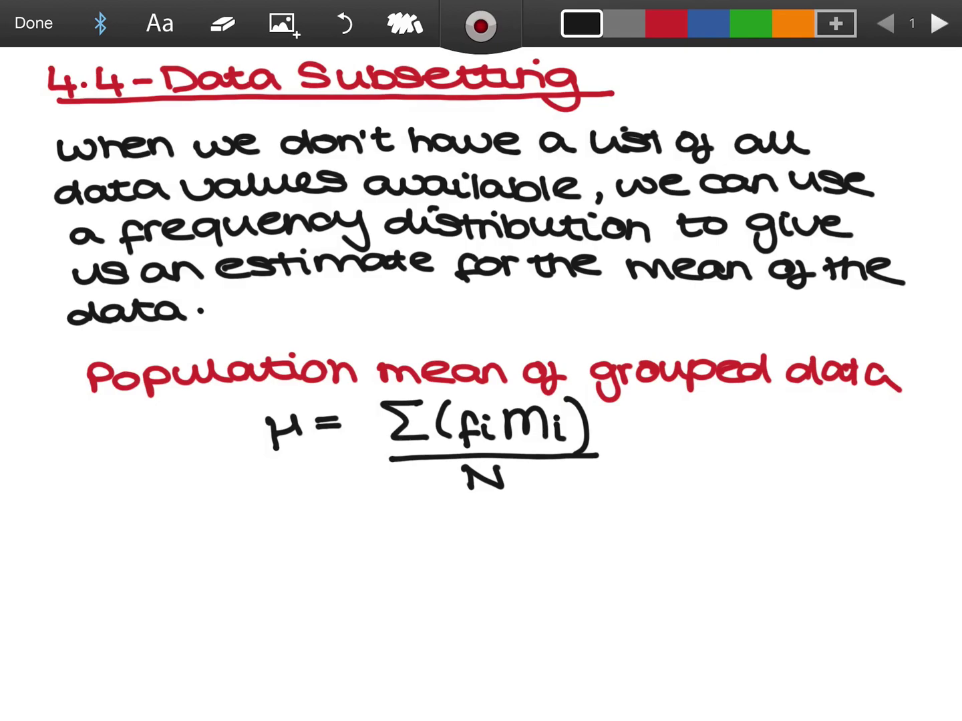
- Write the definition "fᵢ is the frequency." below the population mean formula
{"action": "mouse_move", "coordinate": [122, 502]}
{"action": "left_mouse_down"}
{"action": "mouse_move", "coordinate": [101, 538]}
{"action": "mouse_move", "coordinate": [115, 524]}
{"action": "left_mouse_up"}
{"action": "mouse_move", "coordinate": [124, 519]}
{"action": "left_mouse_down"}
{"action": "mouse_move", "coordinate": [136, 533]}
{"action": "mouse_move", "coordinate": [180, 515]}
{"action": "mouse_move", "coordinate": [175, 527]}
{"action": "left_mouse_up"}
{"action": "left_click", "coordinate": [135, 511]}
{"action": "left_click", "coordinate": [163, 499]}
{"action": "mouse_move", "coordinate": [215, 503]}
{"action": "left_mouse_down"}
{"action": "mouse_move", "coordinate": [221, 527]}
{"action": "mouse_move", "coordinate": [231, 512]}
{"action": "left_mouse_up"}
{"action": "mouse_move", "coordinate": [228, 505]}
{"action": "left_mouse_down"}
{"action": "mouse_move", "coordinate": [258, 525]}
{"action": "mouse_move", "coordinate": [290, 523]}
{"action": "mouse_move", "coordinate": [299, 537]}
{"action": "mouse_move", "coordinate": [327, 514]}
{"action": "left_mouse_up"}
{"action": "mouse_move", "coordinate": [321, 519]}
{"action": "left_mouse_down"}
{"action": "mouse_move", "coordinate": [363, 500]}
{"action": "mouse_move", "coordinate": [365, 521]}
{"action": "left_mouse_up"}
{"action": "left_click_drag", "start_coordinate": [392, 503], "coordinate": [395, 538]}
{"action": "mouse_move", "coordinate": [409, 502]}
{"action": "left_mouse_down"}
{"action": "mouse_move", "coordinate": [431, 526]}
{"action": "mouse_move", "coordinate": [494, 524]}
{"action": "left_mouse_up"}
{"action": "left_click_drag", "start_coordinate": [524, 507], "coordinate": [541, 542]}
{"action": "left_click", "coordinate": [562, 521]}
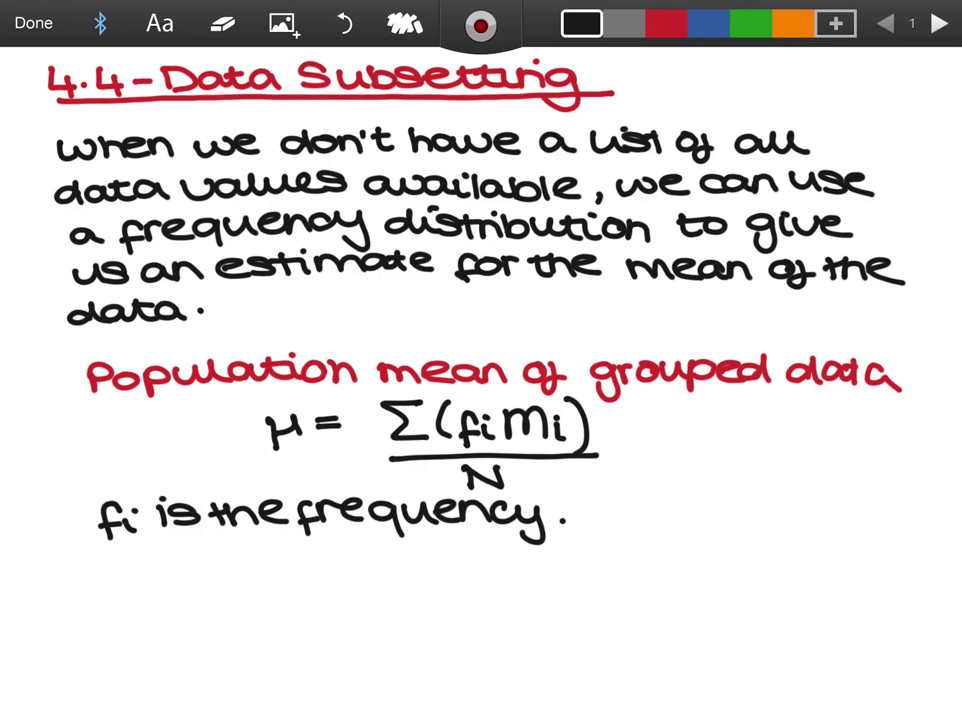
- Write the definition "mᵢ is the midpoint of a class" on the line below the frequency definition
{"action": "mouse_move", "coordinate": [100, 585]}
{"action": "left_mouse_down"}
{"action": "mouse_move", "coordinate": [105, 559]}
{"action": "mouse_move", "coordinate": [142, 582]}
{"action": "left_mouse_up"}
{"action": "left_click_drag", "start_coordinate": [153, 565], "coordinate": [163, 583]}
{"action": "left_click", "coordinate": [157, 555]}
{"action": "left_click_drag", "start_coordinate": [189, 559], "coordinate": [192, 579]}
{"action": "left_click", "coordinate": [185, 548]}
{"action": "mouse_move", "coordinate": [224, 556]}
{"action": "left_mouse_down"}
{"action": "mouse_move", "coordinate": [198, 573]}
{"action": "mouse_move", "coordinate": [316, 575]}
{"action": "left_mouse_up"}
{"action": "mouse_move", "coordinate": [341, 554]}
{"action": "left_mouse_down"}
{"action": "mouse_move", "coordinate": [338, 569]}
{"action": "mouse_move", "coordinate": [385, 560]}
{"action": "mouse_move", "coordinate": [390, 572]}
{"action": "left_mouse_up"}
{"action": "left_click", "coordinate": [385, 546]}
{"action": "mouse_move", "coordinate": [419, 555]}
{"action": "left_mouse_down"}
{"action": "mouse_move", "coordinate": [400, 567]}
{"action": "mouse_move", "coordinate": [430, 543]}
{"action": "left_mouse_up"}
{"action": "mouse_move", "coordinate": [433, 555]}
{"action": "left_mouse_down"}
{"action": "mouse_move", "coordinate": [436, 586]}
{"action": "mouse_move", "coordinate": [455, 566]}
{"action": "left_mouse_up"}
{"action": "mouse_move", "coordinate": [476, 553]}
{"action": "left_mouse_down"}
{"action": "mouse_move", "coordinate": [471, 570]}
{"action": "mouse_move", "coordinate": [479, 566]}
{"action": "left_mouse_up"}
{"action": "left_click", "coordinate": [493, 542]}
{"action": "mouse_move", "coordinate": [485, 556]}
{"action": "left_mouse_down"}
{"action": "mouse_move", "coordinate": [500, 572]}
{"action": "mouse_move", "coordinate": [537, 573]}
{"action": "left_mouse_up"}
{"action": "mouse_move", "coordinate": [526, 553]}
{"action": "left_mouse_down"}
{"action": "mouse_move", "coordinate": [579, 552]}
{"action": "mouse_move", "coordinate": [566, 571]}
{"action": "left_mouse_up"}
{"action": "mouse_move", "coordinate": [591, 550]}
{"action": "left_mouse_down"}
{"action": "mouse_move", "coordinate": [580, 582]}
{"action": "mouse_move", "coordinate": [603, 569]}
{"action": "left_mouse_up"}
{"action": "left_click_drag", "start_coordinate": [630, 548], "coordinate": [640, 569]}
{"action": "left_click_drag", "start_coordinate": [663, 550], "coordinate": [671, 568]}
{"action": "mouse_move", "coordinate": [680, 546]}
{"action": "left_mouse_down"}
{"action": "mouse_move", "coordinate": [683, 567]}
{"action": "mouse_move", "coordinate": [709, 566]}
{"action": "left_mouse_up"}
{"action": "left_click_drag", "start_coordinate": [743, 541], "coordinate": [725, 569]}
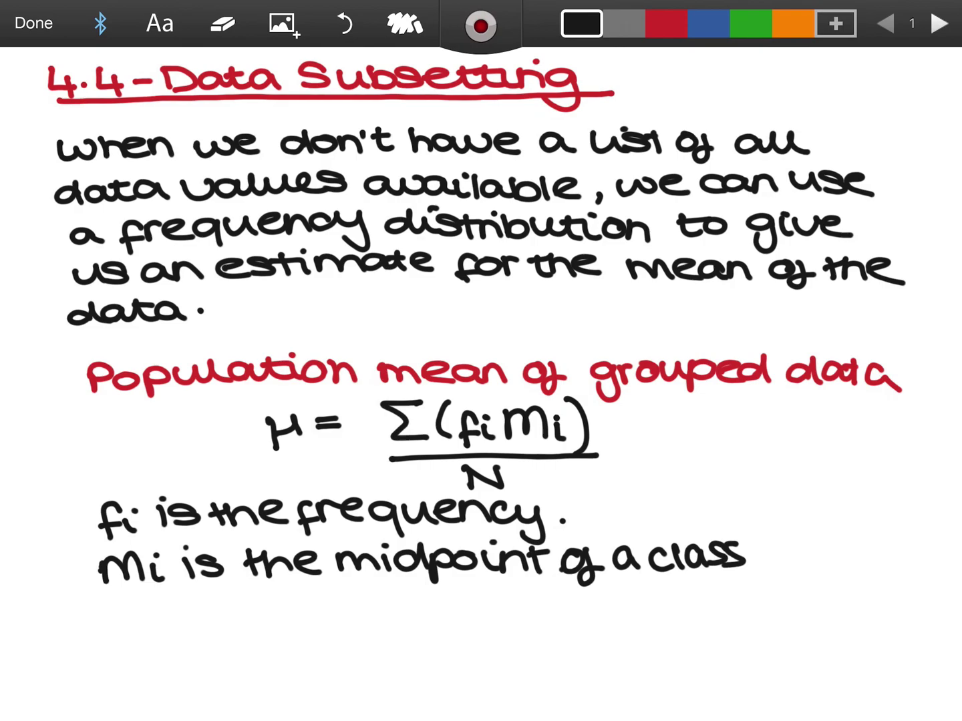
- Write "N is the total number of data" in black below the class midpoint definition
{"action": "left_click", "coordinate": [222, 24]}
{"action": "left_click", "coordinate": [581, 25]}
{"action": "mouse_move", "coordinate": [117, 624]}
{"action": "left_mouse_down"}
{"action": "mouse_move", "coordinate": [116, 600]}
{"action": "mouse_move", "coordinate": [153, 597]}
{"action": "mouse_move", "coordinate": [179, 620]}
{"action": "left_mouse_up"}
{"action": "left_click", "coordinate": [177, 592]}
{"action": "left_click_drag", "start_coordinate": [208, 598], "coordinate": [190, 616]}
{"action": "mouse_move", "coordinate": [235, 595]}
{"action": "left_mouse_down"}
{"action": "mouse_move", "coordinate": [237, 620]}
{"action": "mouse_move", "coordinate": [251, 598]}
{"action": "left_mouse_up"}
{"action": "mouse_move", "coordinate": [250, 596]}
{"action": "left_mouse_down"}
{"action": "mouse_move", "coordinate": [270, 620]}
{"action": "mouse_move", "coordinate": [323, 618]}
{"action": "left_mouse_up"}
{"action": "left_click_drag", "start_coordinate": [315, 604], "coordinate": [330, 601]}
{"action": "mouse_move", "coordinate": [342, 599]}
{"action": "left_mouse_down"}
{"action": "mouse_move", "coordinate": [345, 615]}
{"action": "mouse_move", "coordinate": [356, 610]}
{"action": "left_mouse_up"}
{"action": "left_click_drag", "start_coordinate": [361, 590], "coordinate": [363, 618]}
{"action": "left_click_drag", "start_coordinate": [354, 604], "coordinate": [418, 619]}
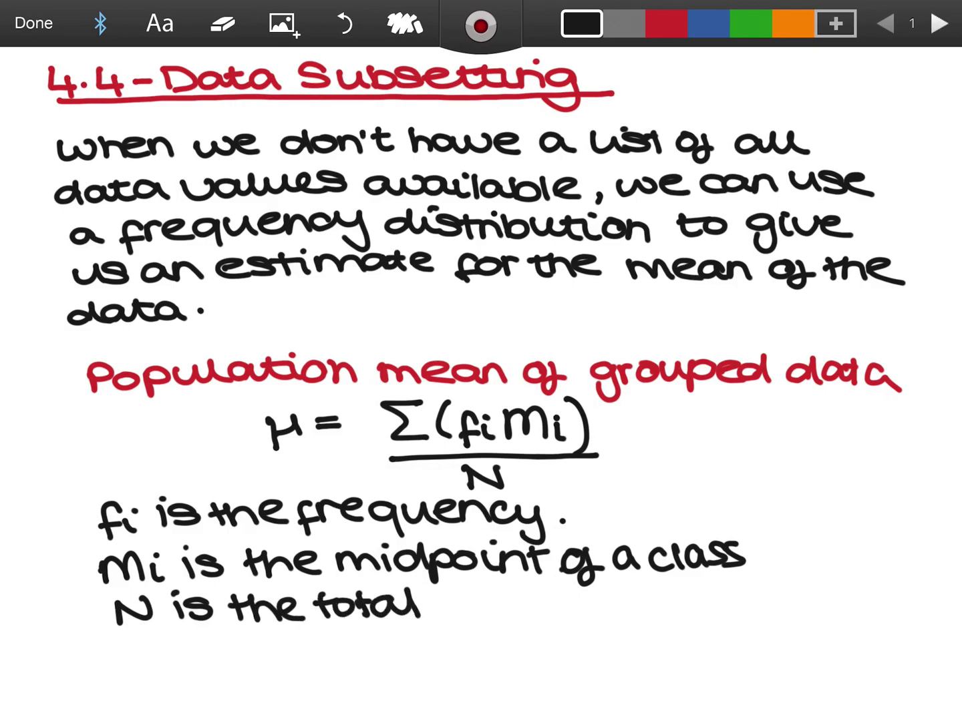
{"action": "mouse_move", "coordinate": [436, 597]}
{"action": "left_mouse_down"}
{"action": "mouse_move", "coordinate": [471, 612]}
{"action": "mouse_move", "coordinate": [546, 611]}
{"action": "mouse_move", "coordinate": [604, 610]}
{"action": "mouse_move", "coordinate": [619, 593]}
{"action": "left_mouse_up"}
{"action": "mouse_move", "coordinate": [645, 589]}
{"action": "left_mouse_down"}
{"action": "mouse_move", "coordinate": [647, 620]}
{"action": "mouse_move", "coordinate": [670, 598]}
{"action": "left_mouse_up"}
{"action": "mouse_move", "coordinate": [699, 588]}
{"action": "left_mouse_down"}
{"action": "mouse_move", "coordinate": [742, 604]}
{"action": "mouse_move", "coordinate": [768, 588]}
{"action": "mouse_move", "coordinate": [788, 605]}
{"action": "left_mouse_up"}
- Complete the definition of N on a new line with "points, Σfᵢ" in black
{"action": "left_click", "coordinate": [223, 24]}
{"action": "left_click", "coordinate": [580, 24]}
{"action": "mouse_move", "coordinate": [130, 636]}
{"action": "left_mouse_down"}
{"action": "mouse_move", "coordinate": [147, 652]}
{"action": "mouse_move", "coordinate": [159, 638]}
{"action": "mouse_move", "coordinate": [180, 652]}
{"action": "left_mouse_up"}
{"action": "left_click", "coordinate": [204, 628]}
{"action": "mouse_move", "coordinate": [184, 653]}
{"action": "left_mouse_down"}
{"action": "mouse_move", "coordinate": [219, 643]}
{"action": "mouse_move", "coordinate": [226, 653]}
{"action": "left_mouse_up"}
{"action": "mouse_move", "coordinate": [215, 636]}
{"action": "left_mouse_down"}
{"action": "mouse_move", "coordinate": [232, 634]}
{"action": "mouse_move", "coordinate": [235, 655]}
{"action": "mouse_move", "coordinate": [271, 661]}
{"action": "mouse_move", "coordinate": [335, 628]}
{"action": "mouse_move", "coordinate": [361, 666]}
{"action": "left_mouse_up"}
{"action": "left_click_drag", "start_coordinate": [350, 655], "coordinate": [392, 658]}
{"action": "left_click", "coordinate": [388, 636]}
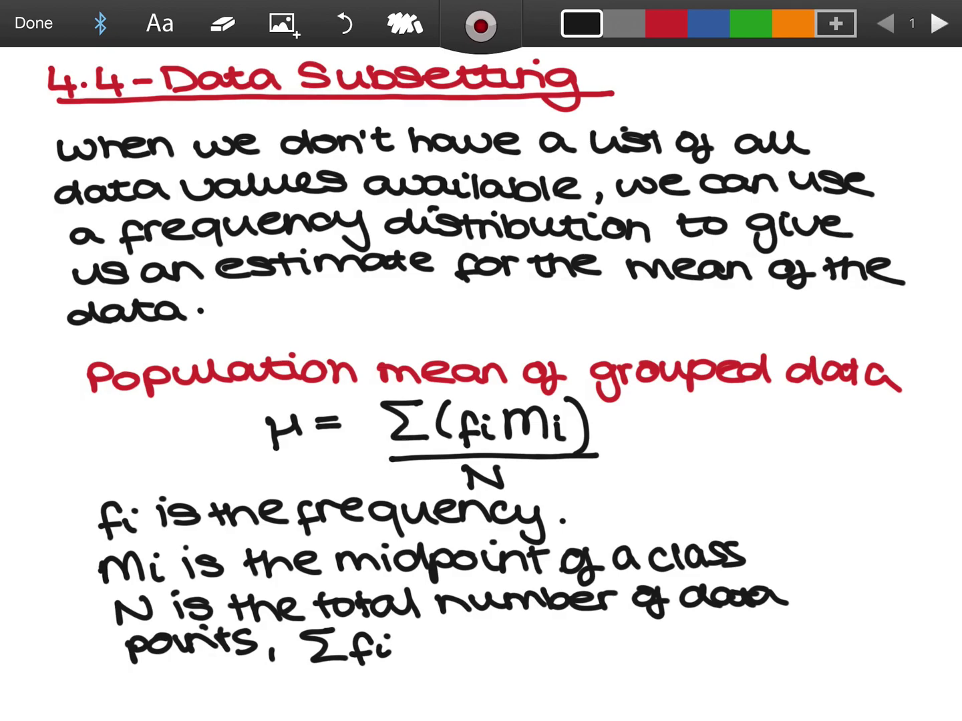
- Go to page 2 and write the red subheading "Sample mean of grouped data" across its upper area
{"action": "left_click", "coordinate": [940, 24]}
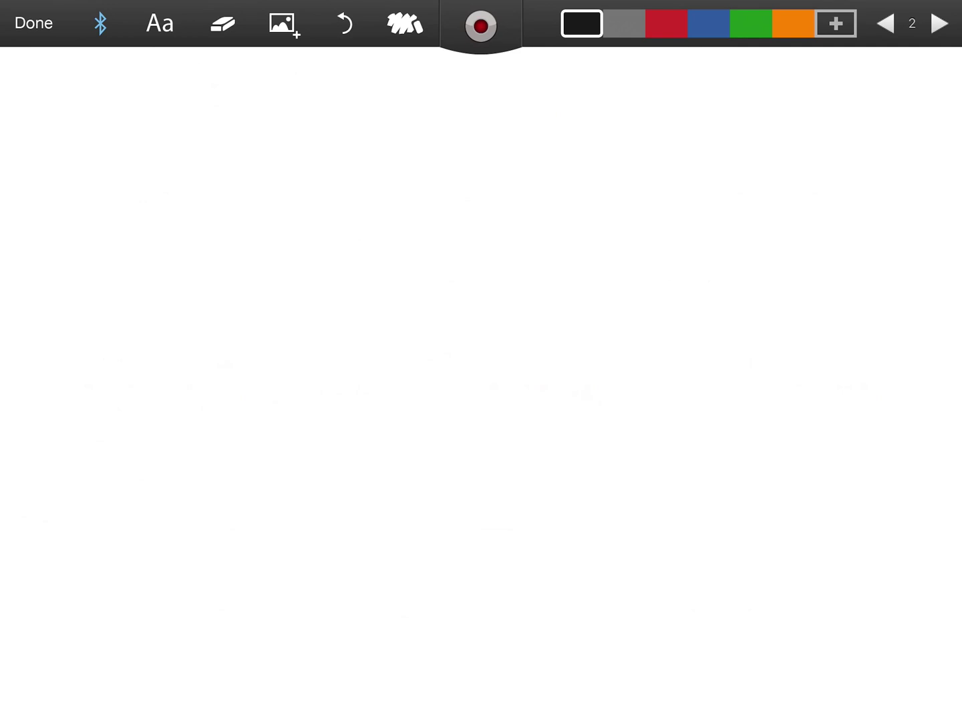
{"action": "left_click", "coordinate": [666, 23]}
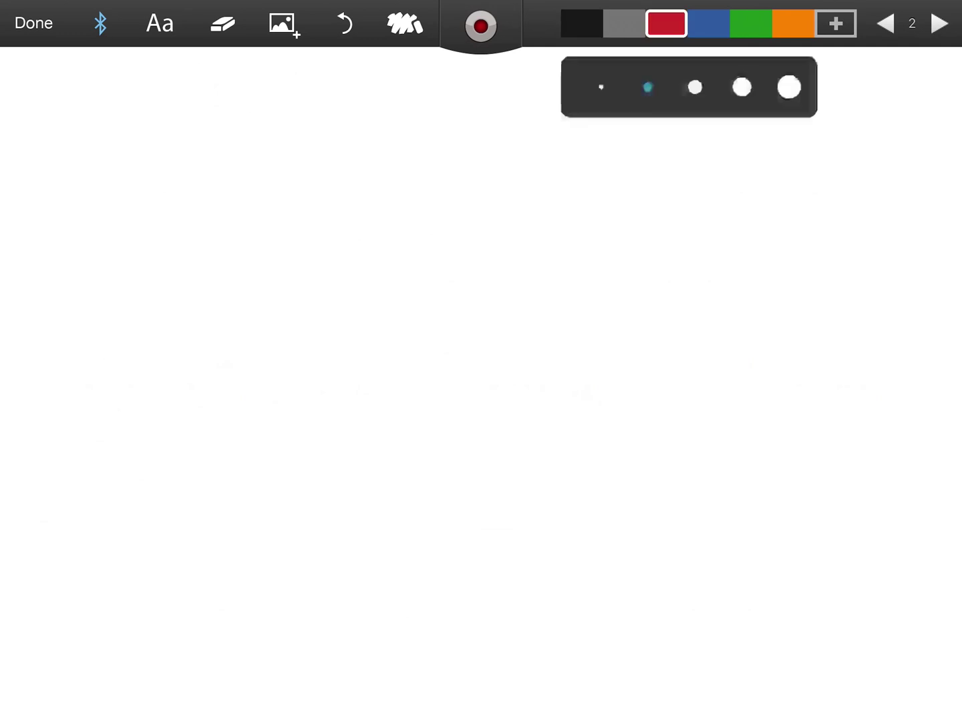
{"action": "mouse_move", "coordinate": [136, 93]}
{"action": "left_mouse_down"}
{"action": "mouse_move", "coordinate": [108, 98]}
{"action": "mouse_move", "coordinate": [113, 111]}
{"action": "left_mouse_up"}
{"action": "mouse_move", "coordinate": [164, 100]}
{"action": "left_mouse_down"}
{"action": "mouse_move", "coordinate": [142, 105]}
{"action": "mouse_move", "coordinate": [204, 112]}
{"action": "left_mouse_up"}
{"action": "mouse_move", "coordinate": [210, 101]}
{"action": "left_mouse_down"}
{"action": "mouse_move", "coordinate": [231, 93]}
{"action": "mouse_move", "coordinate": [271, 111]}
{"action": "mouse_move", "coordinate": [324, 112]}
{"action": "mouse_move", "coordinate": [366, 94]}
{"action": "mouse_move", "coordinate": [380, 106]}
{"action": "mouse_move", "coordinate": [428, 88]}
{"action": "mouse_move", "coordinate": [497, 107]}
{"action": "mouse_move", "coordinate": [525, 88]}
{"action": "mouse_move", "coordinate": [715, 73]}
{"action": "mouse_move", "coordinate": [745, 93]}
{"action": "mouse_move", "coordinate": [774, 77]}
{"action": "mouse_move", "coordinate": [812, 104]}
{"action": "left_mouse_up"}
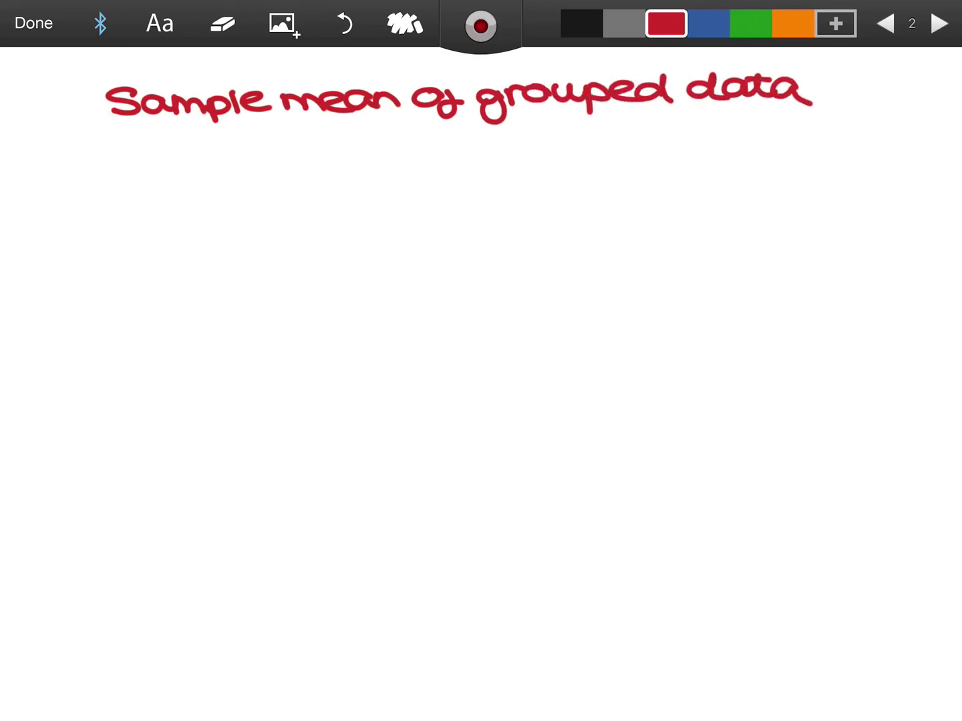
- Write the formula x̄ = Σ(fᵢmᵢ)/n in black beneath the sample mean subheading
{"action": "left_click", "coordinate": [581, 23]}
{"action": "mouse_move", "coordinate": [216, 148]}
{"action": "left_mouse_down"}
{"action": "mouse_move", "coordinate": [239, 172]}
{"action": "mouse_move", "coordinate": [213, 172]}
{"action": "mouse_move", "coordinate": [242, 139]}
{"action": "mouse_move", "coordinate": [298, 158]}
{"action": "left_mouse_up"}
{"action": "left_click_drag", "start_coordinate": [272, 165], "coordinate": [297, 165]}
{"action": "mouse_move", "coordinate": [399, 134]}
{"action": "left_mouse_down"}
{"action": "mouse_move", "coordinate": [360, 169]}
{"action": "mouse_move", "coordinate": [401, 171]}
{"action": "left_mouse_up"}
{"action": "left_click_drag", "start_coordinate": [429, 131], "coordinate": [418, 172]}
{"action": "mouse_move", "coordinate": [467, 146]}
{"action": "left_mouse_down"}
{"action": "mouse_move", "coordinate": [451, 175]}
{"action": "mouse_move", "coordinate": [463, 161]}
{"action": "left_mouse_up"}
{"action": "mouse_move", "coordinate": [470, 153]}
{"action": "left_mouse_down"}
{"action": "mouse_move", "coordinate": [476, 165]}
{"action": "mouse_move", "coordinate": [521, 143]}
{"action": "mouse_move", "coordinate": [546, 164]}
{"action": "mouse_move", "coordinate": [574, 159]}
{"action": "mouse_move", "coordinate": [574, 176]}
{"action": "left_mouse_up"}
{"action": "left_click", "coordinate": [481, 142]}
{"action": "left_click", "coordinate": [561, 142]}
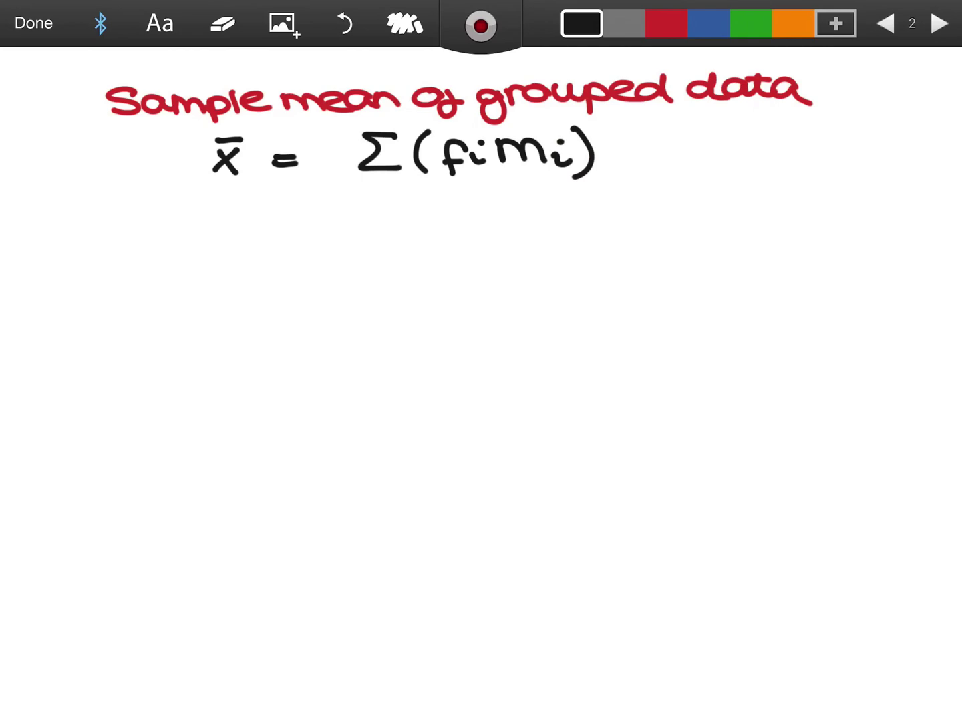
{"action": "left_click_drag", "start_coordinate": [358, 190], "coordinate": [605, 186]}
{"action": "mouse_move", "coordinate": [453, 227]}
{"action": "left_mouse_down"}
{"action": "mouse_move", "coordinate": [476, 219]}
{"action": "mouse_move", "coordinate": [483, 229]}
{"action": "left_mouse_up"}
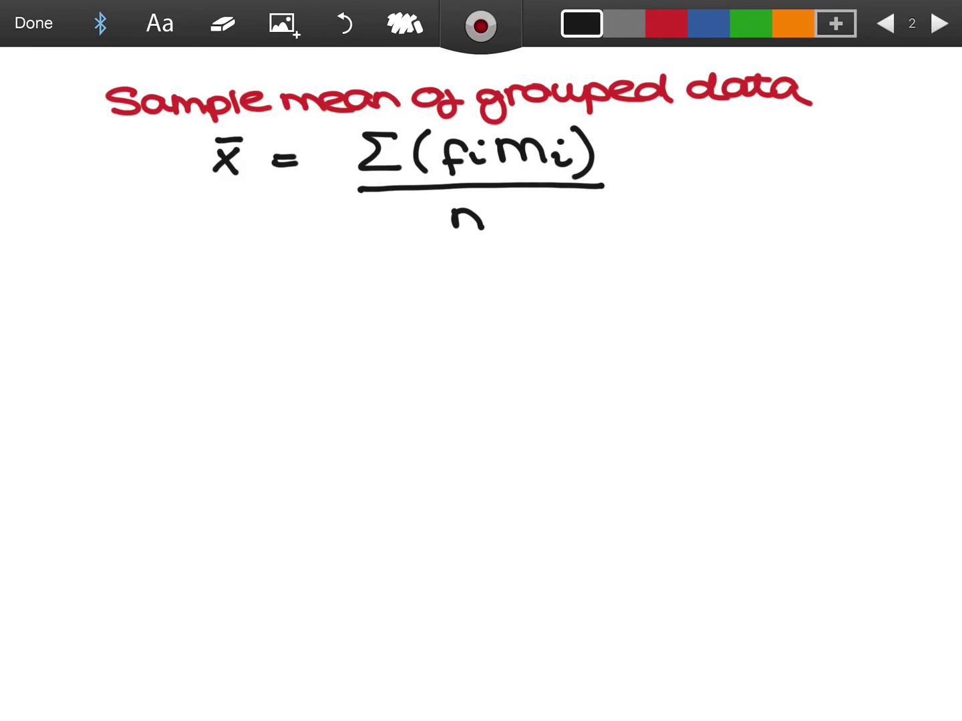
- Write "n is the number of data points" in black below the sample mean formula
{"action": "left_click_drag", "start_coordinate": [112, 296], "coordinate": [180, 292]}
{"action": "left_click", "coordinate": [171, 268]}
{"action": "mouse_move", "coordinate": [239, 268]}
{"action": "left_mouse_down"}
{"action": "mouse_move", "coordinate": [245, 289]}
{"action": "mouse_move", "coordinate": [255, 273]}
{"action": "left_mouse_up"}
{"action": "mouse_move", "coordinate": [256, 266]}
{"action": "left_mouse_down"}
{"action": "mouse_move", "coordinate": [262, 289]}
{"action": "mouse_move", "coordinate": [292, 291]}
{"action": "left_mouse_up"}
{"action": "left_click_drag", "start_coordinate": [293, 279], "coordinate": [324, 289]}
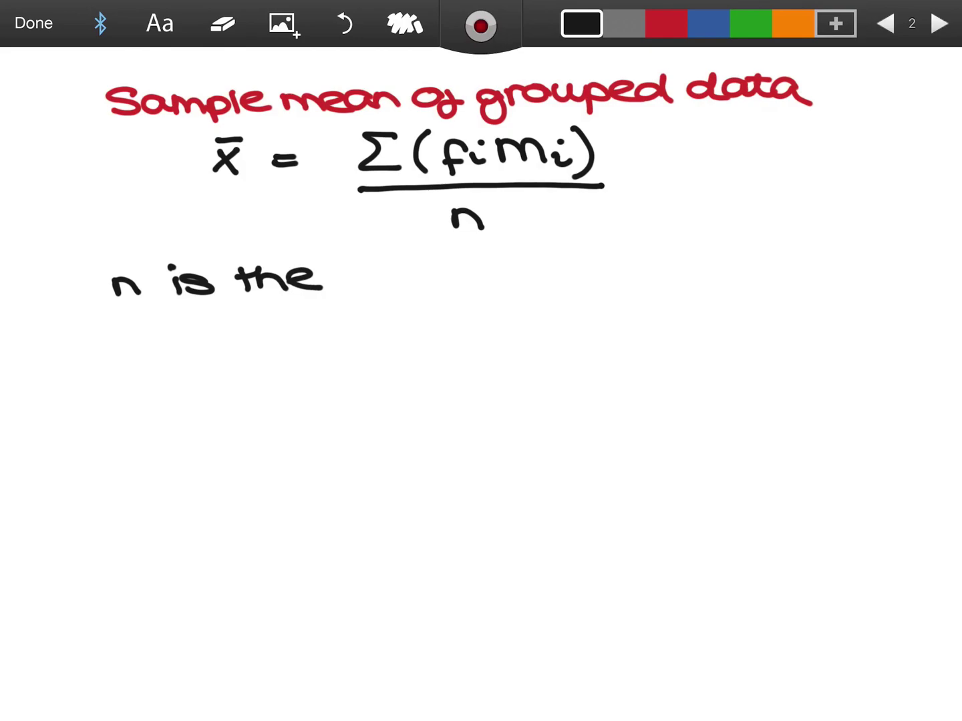
{"action": "mouse_move", "coordinate": [348, 288]}
{"action": "left_mouse_down"}
{"action": "mouse_move", "coordinate": [361, 273]}
{"action": "mouse_move", "coordinate": [364, 289]}
{"action": "left_mouse_up"}
{"action": "mouse_move", "coordinate": [378, 270]}
{"action": "left_mouse_down"}
{"action": "mouse_move", "coordinate": [406, 287]}
{"action": "mouse_move", "coordinate": [461, 288]}
{"action": "left_mouse_up"}
{"action": "mouse_move", "coordinate": [460, 287]}
{"action": "left_mouse_down"}
{"action": "mouse_move", "coordinate": [485, 265]}
{"action": "mouse_move", "coordinate": [464, 283]}
{"action": "left_mouse_up"}
{"action": "mouse_move", "coordinate": [494, 273]}
{"action": "left_mouse_down"}
{"action": "mouse_move", "coordinate": [502, 264]}
{"action": "mouse_move", "coordinate": [526, 279]}
{"action": "left_mouse_up"}
{"action": "left_click_drag", "start_coordinate": [523, 263], "coordinate": [574, 263]}
{"action": "mouse_move", "coordinate": [584, 262]}
{"action": "left_mouse_down"}
{"action": "mouse_move", "coordinate": [586, 276]}
{"action": "mouse_move", "coordinate": [702, 278]}
{"action": "left_mouse_up"}
{"action": "mouse_move", "coordinate": [692, 262]}
{"action": "left_mouse_down"}
{"action": "mouse_move", "coordinate": [769, 270]}
{"action": "mouse_move", "coordinate": [799, 262]}
{"action": "mouse_move", "coordinate": [852, 276]}
{"action": "left_mouse_up"}
{"action": "mouse_move", "coordinate": [863, 253]}
{"action": "left_mouse_down"}
{"action": "mouse_move", "coordinate": [869, 279]}
{"action": "mouse_move", "coordinate": [886, 257]}
{"action": "left_mouse_up"}
{"action": "left_click_drag", "start_coordinate": [889, 267], "coordinate": [893, 284]}
- Complete the definition of n on a new line with "in the sample = Σfᵢ." in black
{"action": "mouse_move", "coordinate": [117, 321]}
{"action": "left_mouse_down"}
{"action": "mouse_move", "coordinate": [152, 321]}
{"action": "mouse_move", "coordinate": [163, 333]}
{"action": "left_mouse_up"}
{"action": "left_click", "coordinate": [149, 310]}
{"action": "mouse_move", "coordinate": [188, 313]}
{"action": "left_mouse_down"}
{"action": "mouse_move", "coordinate": [191, 332]}
{"action": "mouse_move", "coordinate": [205, 321]}
{"action": "left_mouse_up"}
{"action": "mouse_move", "coordinate": [201, 315]}
{"action": "left_mouse_down"}
{"action": "mouse_move", "coordinate": [217, 336]}
{"action": "mouse_move", "coordinate": [240, 333]}
{"action": "left_mouse_up"}
{"action": "left_click_drag", "start_coordinate": [231, 326], "coordinate": [379, 332]}
{"action": "mouse_move", "coordinate": [381, 314]}
{"action": "left_mouse_down"}
{"action": "mouse_move", "coordinate": [385, 341]}
{"action": "mouse_move", "coordinate": [401, 329]}
{"action": "left_mouse_up"}
{"action": "mouse_move", "coordinate": [413, 302]}
{"action": "left_mouse_down"}
{"action": "mouse_move", "coordinate": [415, 330]}
{"action": "mouse_move", "coordinate": [506, 309]}
{"action": "left_mouse_up"}
{"action": "left_click_drag", "start_coordinate": [480, 323], "coordinate": [509, 319]}
{"action": "mouse_move", "coordinate": [574, 299]}
{"action": "left_mouse_down"}
{"action": "mouse_move", "coordinate": [560, 329]}
{"action": "mouse_move", "coordinate": [581, 341]}
{"action": "mouse_move", "coordinate": [605, 324]}
{"action": "left_mouse_up"}
{"action": "left_click_drag", "start_coordinate": [608, 319], "coordinate": [619, 330]}
{"action": "left_click", "coordinate": [619, 309]}
{"action": "left_click", "coordinate": [641, 322]}
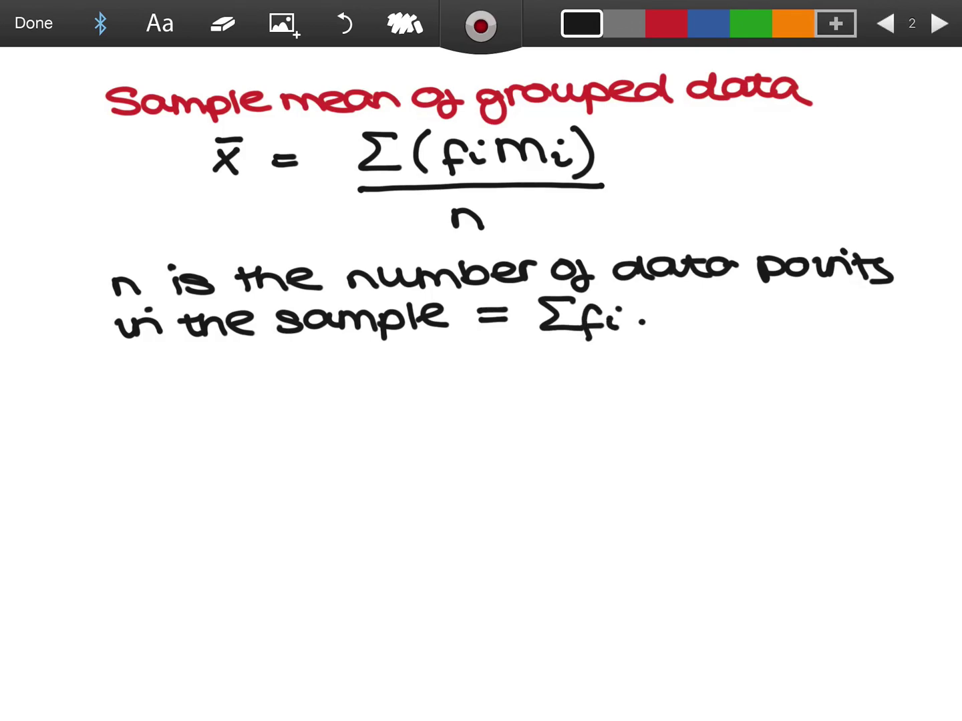
- Go to page 3 and underline the class 61–70 in the example table in black
{"action": "left_click", "coordinate": [223, 24]}
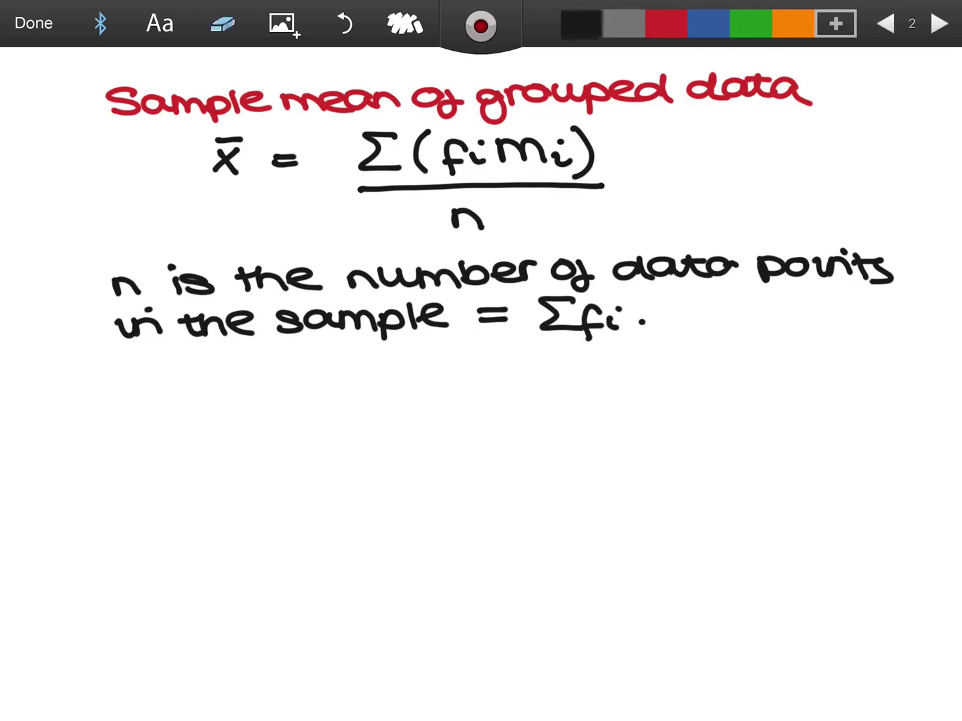
{"action": "left_click", "coordinate": [939, 25]}
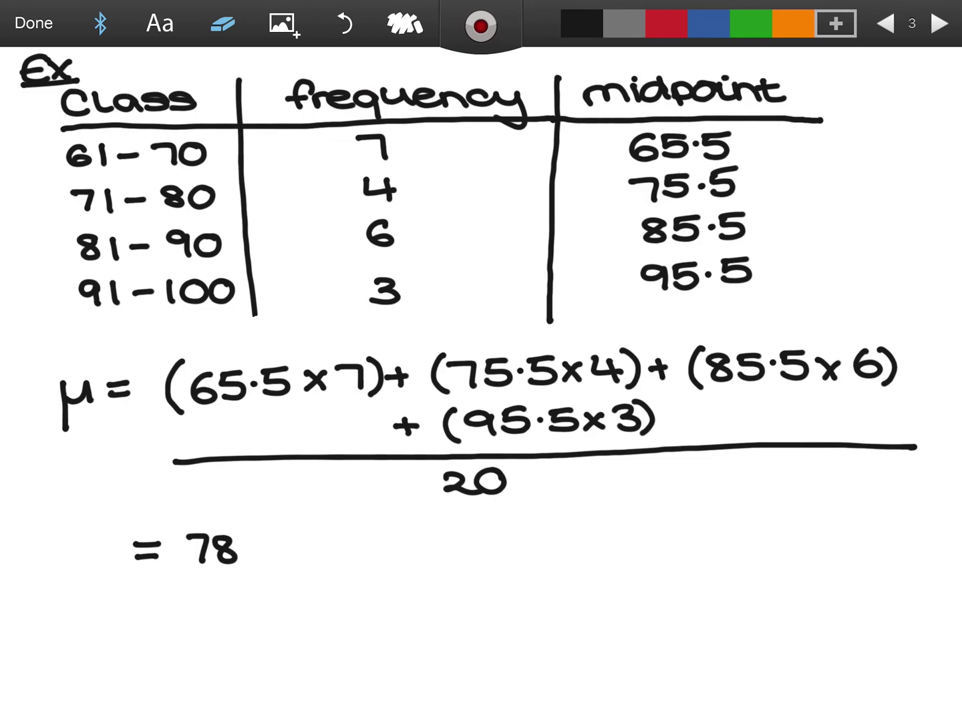
{"action": "left_click", "coordinate": [581, 24]}
{"action": "left_click_drag", "start_coordinate": [70, 177], "coordinate": [231, 171]}
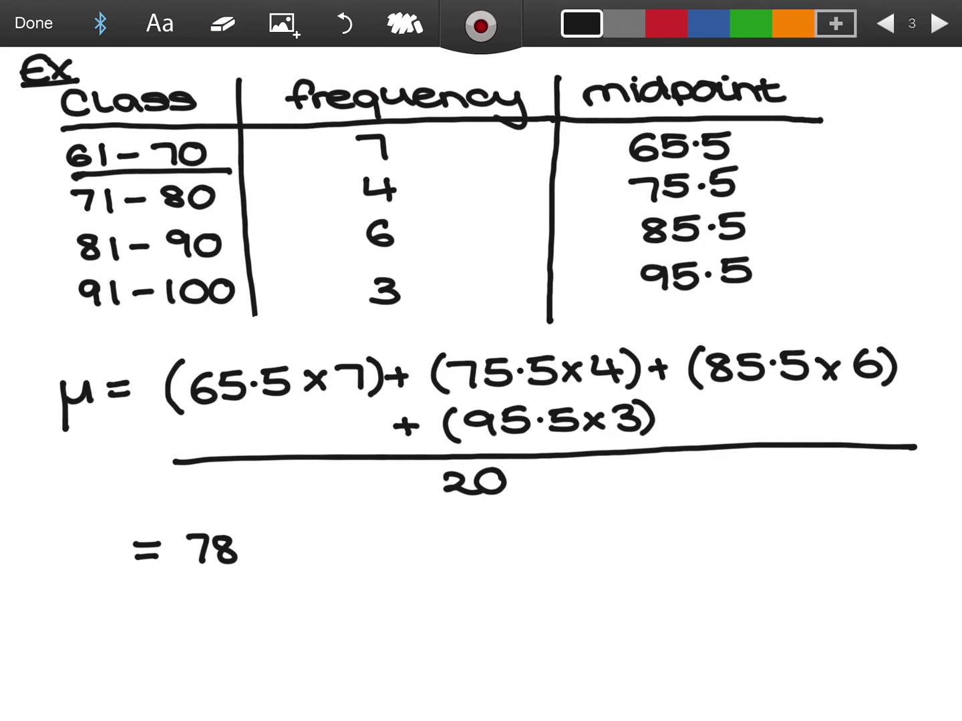
- Write the midpoint calculation (61+70)/2 = 65.5 in blue in the empty area right of the result 78
{"action": "left_click", "coordinate": [708, 23]}
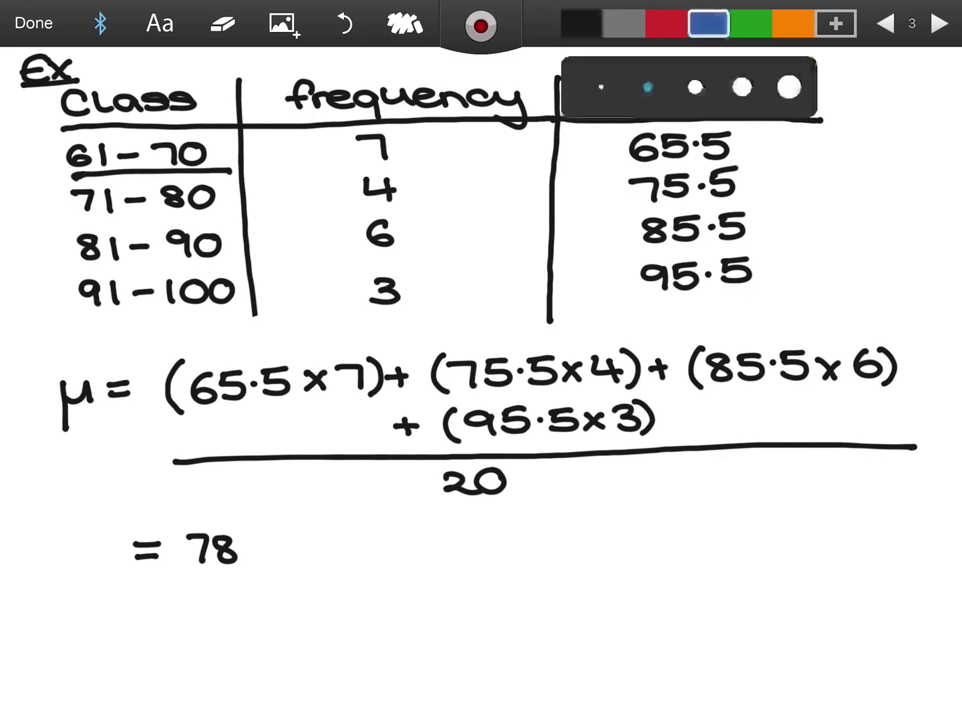
{"action": "left_click_drag", "start_coordinate": [722, 553], "coordinate": [710, 569]}
{"action": "mouse_move", "coordinate": [734, 550]}
{"action": "left_mouse_down"}
{"action": "mouse_move", "coordinate": [743, 580]}
{"action": "mouse_move", "coordinate": [765, 574]}
{"action": "left_mouse_up"}
{"action": "mouse_move", "coordinate": [754, 567]}
{"action": "left_mouse_down"}
{"action": "mouse_move", "coordinate": [803, 578]}
{"action": "mouse_move", "coordinate": [822, 553]}
{"action": "left_mouse_up"}
{"action": "left_click_drag", "start_coordinate": [711, 591], "coordinate": [832, 588]}
{"action": "left_click_drag", "start_coordinate": [760, 607], "coordinate": [797, 622]}
{"action": "mouse_move", "coordinate": [842, 578]}
{"action": "left_mouse_down"}
{"action": "mouse_move", "coordinate": [863, 579]}
{"action": "mouse_move", "coordinate": [862, 586]}
{"action": "left_mouse_up"}
{"action": "left_click_drag", "start_coordinate": [879, 567], "coordinate": [890, 592]}
{"action": "left_click_drag", "start_coordinate": [894, 568], "coordinate": [916, 574]}
{"action": "left_click_drag", "start_coordinate": [924, 562], "coordinate": [922, 592]}
{"action": "left_click_drag", "start_coordinate": [926, 567], "coordinate": [947, 563]}
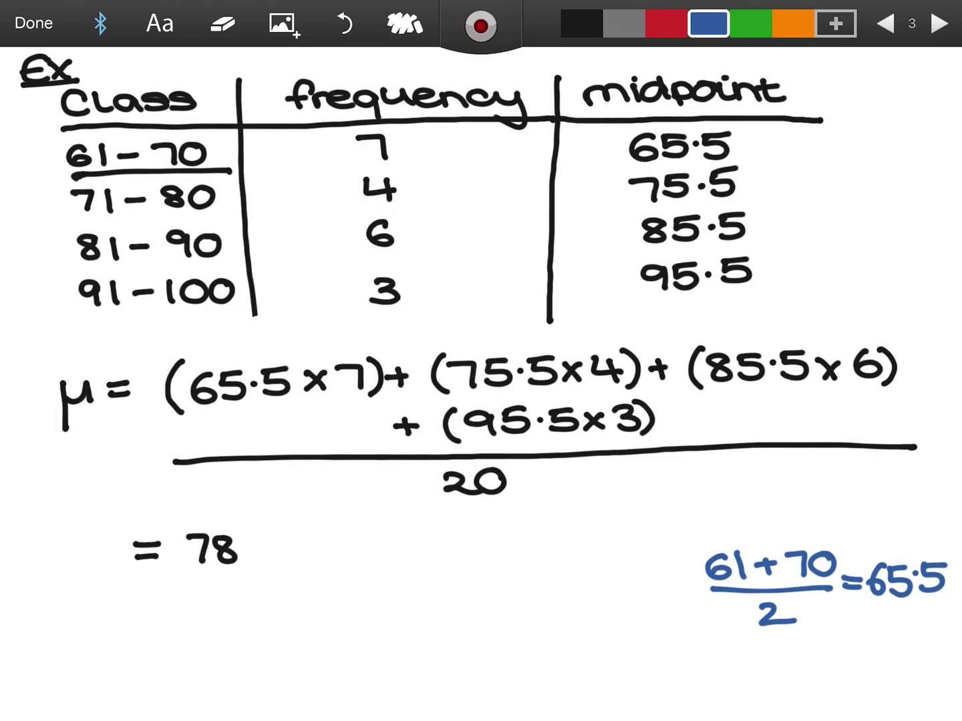
- Underline the 65.5 midpoint, its frequency 7 and the matching term 65.5×7 in the mean calculation in blue
{"action": "left_click_drag", "start_coordinate": [622, 165], "coordinate": [738, 160]}
{"action": "left_click_drag", "start_coordinate": [352, 166], "coordinate": [408, 163]}
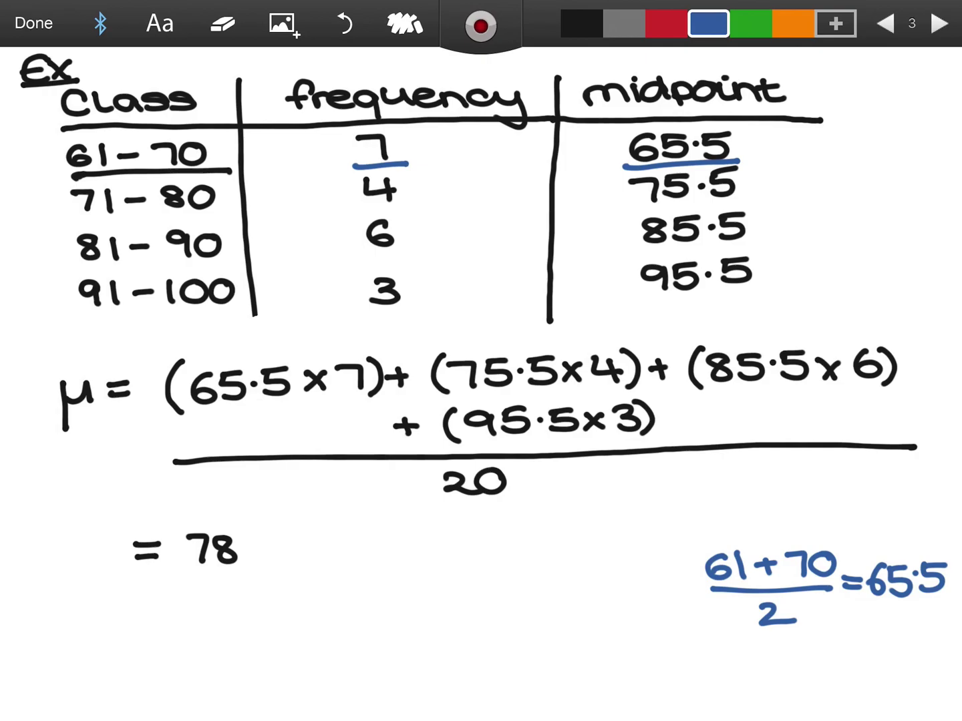
{"action": "left_click_drag", "start_coordinate": [195, 422], "coordinate": [367, 398]}
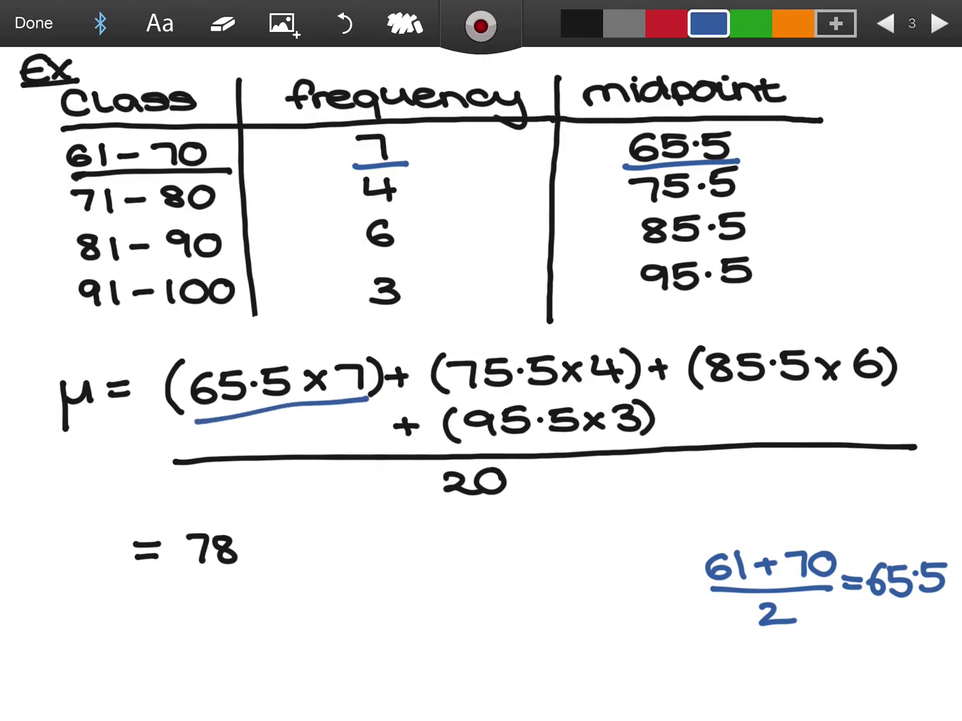
- Underline the 75.5 midpoint and all four frequencies, 7, 4, 6 and 3, in blue
{"action": "left_click_drag", "start_coordinate": [644, 212], "coordinate": [760, 198]}
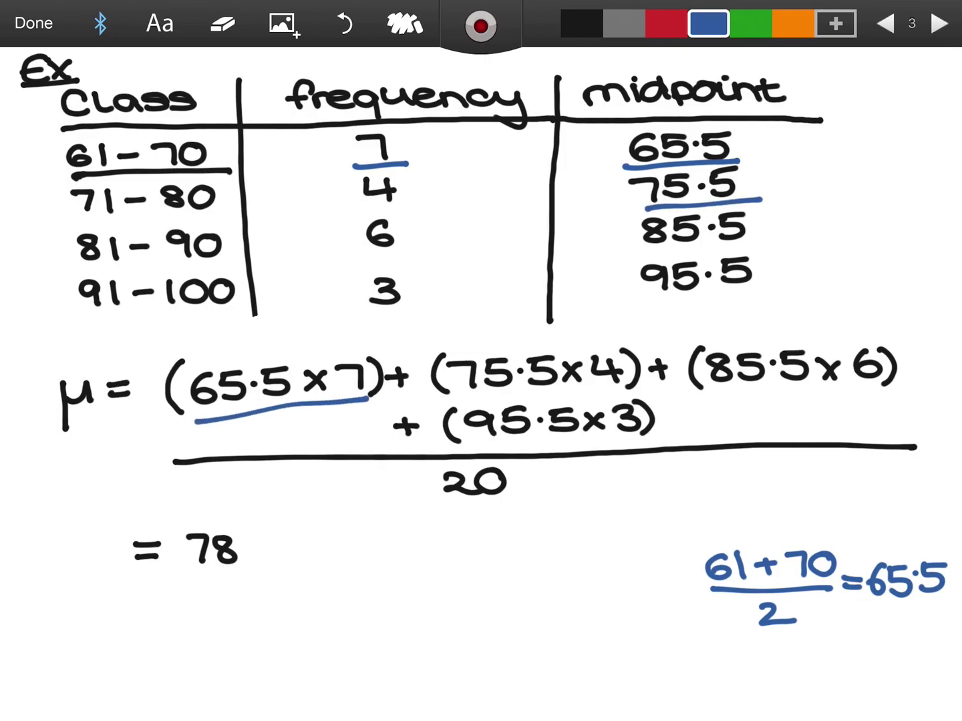
{"action": "left_click_drag", "start_coordinate": [352, 211], "coordinate": [410, 203]}
{"action": "left_click_drag", "start_coordinate": [352, 167], "coordinate": [417, 168]}
{"action": "left_click_drag", "start_coordinate": [355, 209], "coordinate": [423, 207]}
{"action": "left_click_drag", "start_coordinate": [356, 255], "coordinate": [430, 248]}
{"action": "left_click_drag", "start_coordinate": [359, 316], "coordinate": [433, 308]}
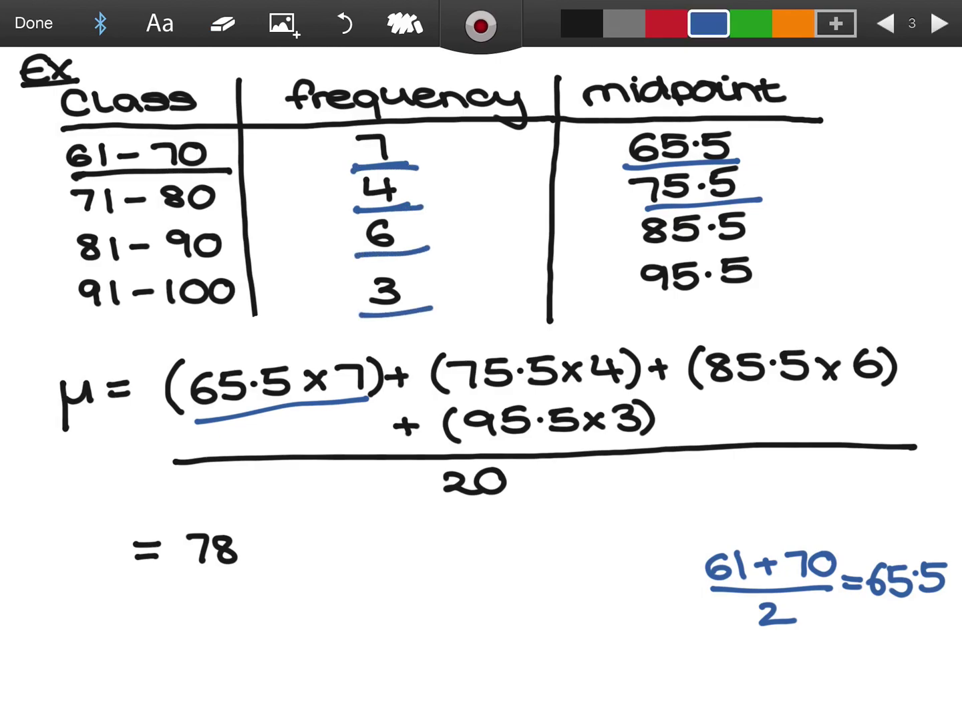
- Circle the result "= 78" in blue and underline the 65.5 midpoint again
{"action": "mouse_move", "coordinate": [255, 518]}
{"action": "left_mouse_down"}
{"action": "mouse_move", "coordinate": [101, 520]}
{"action": "mouse_move", "coordinate": [231, 496]}
{"action": "left_mouse_up"}
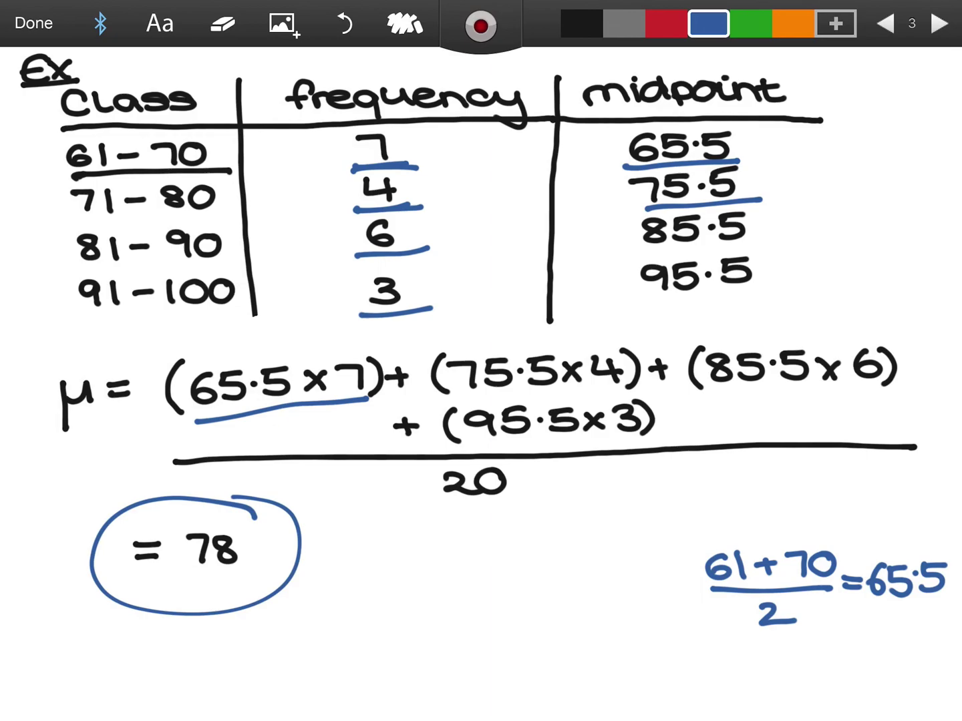
{"action": "left_click_drag", "start_coordinate": [625, 165], "coordinate": [754, 163]}
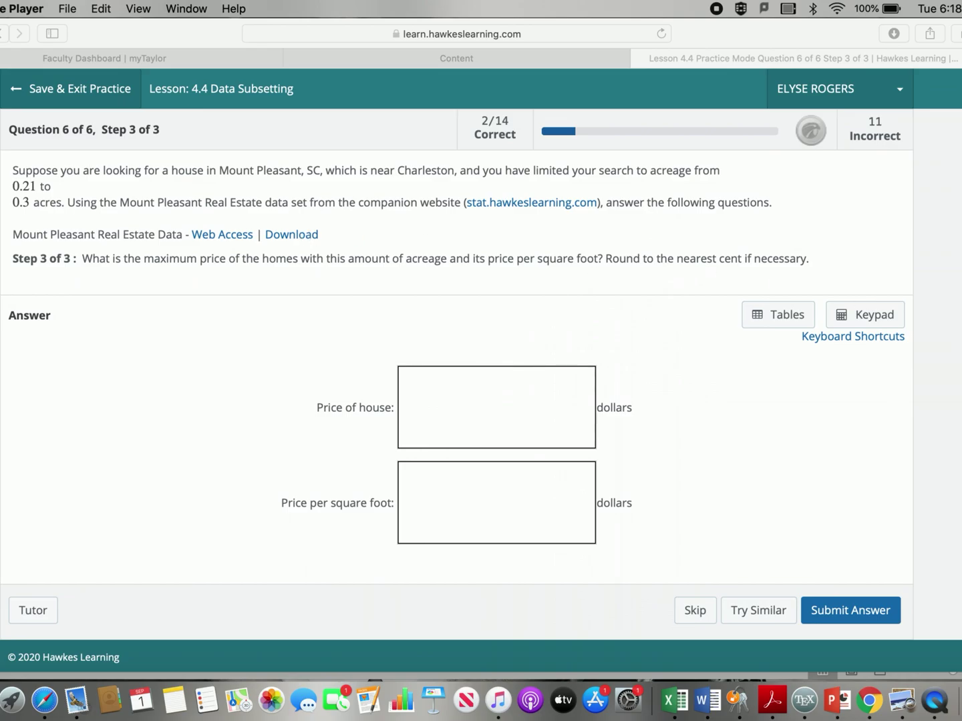
- Switch to the Mount_Pleasant_Real_Estate_Data workbook in Excel and look through its rows of listings
{"action": "key", "text": "super+Tab"}
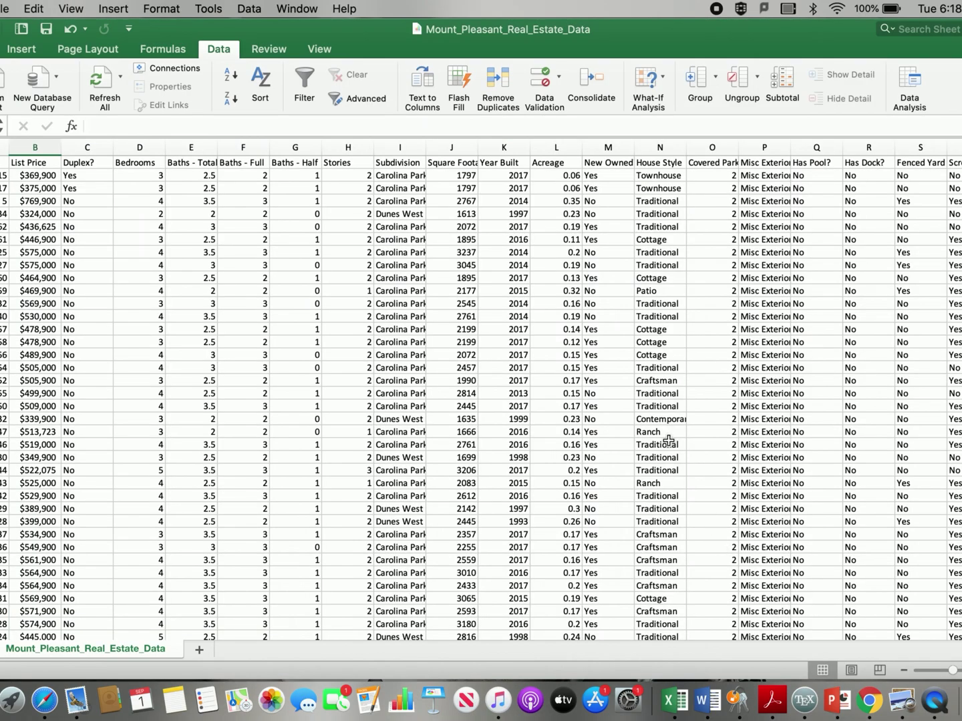
{"action": "scroll", "coordinate": [669, 441], "scroll_direction": "down", "scroll_amount": 10}
{"action": "scroll", "coordinate": [669, 442], "scroll_direction": "down", "scroll_amount": 15}
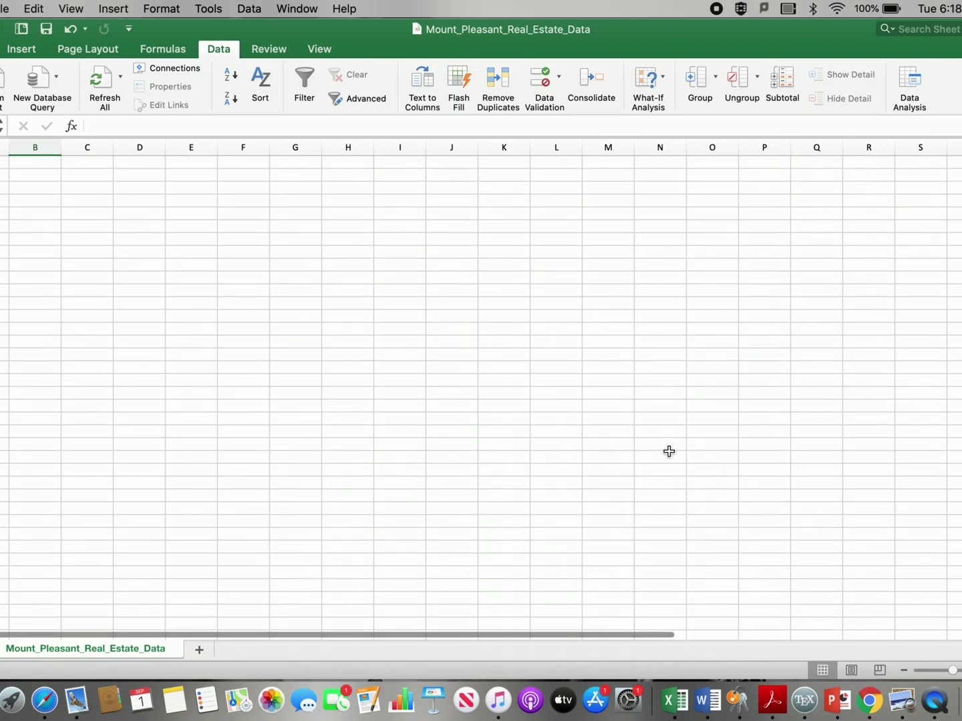
{"action": "scroll", "coordinate": [670, 451], "scroll_direction": "up", "scroll_amount": 5}
{"action": "scroll", "coordinate": [669, 453], "scroll_direction": "up", "scroll_amount": 20}
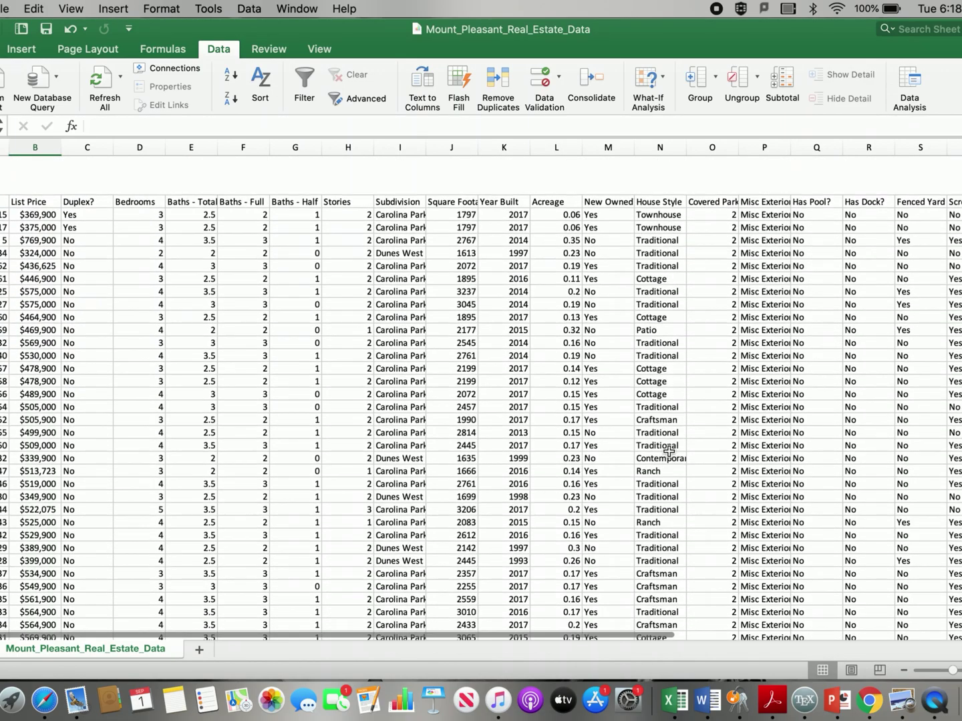
{"action": "scroll", "coordinate": [669, 451], "scroll_direction": "down", "scroll_amount": 20}
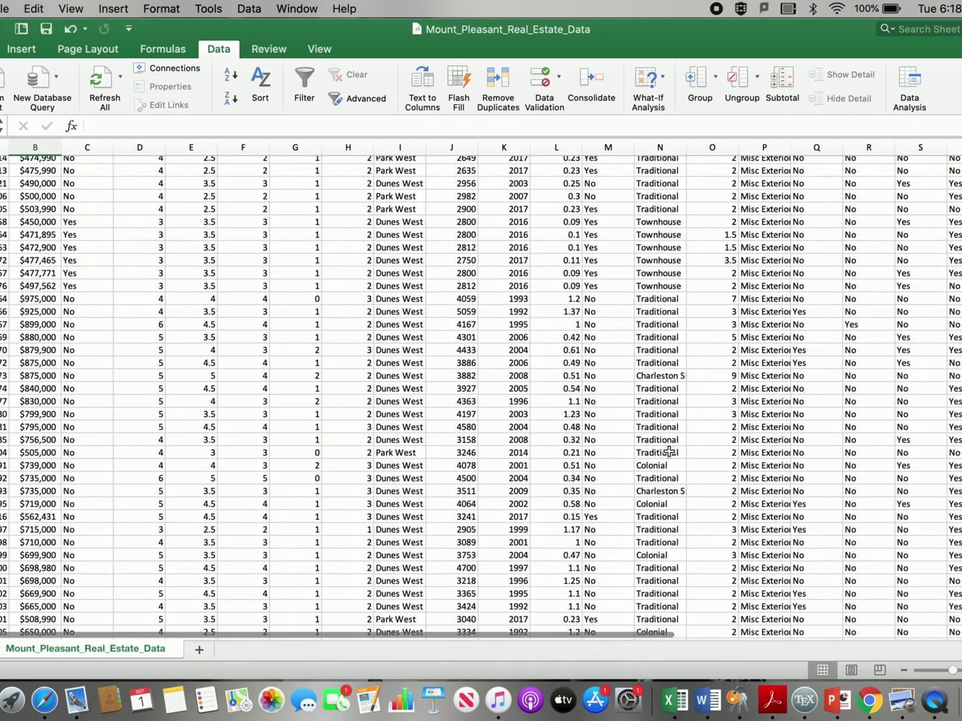
{"action": "scroll", "coordinate": [669, 452], "scroll_direction": "up", "scroll_amount": 20}
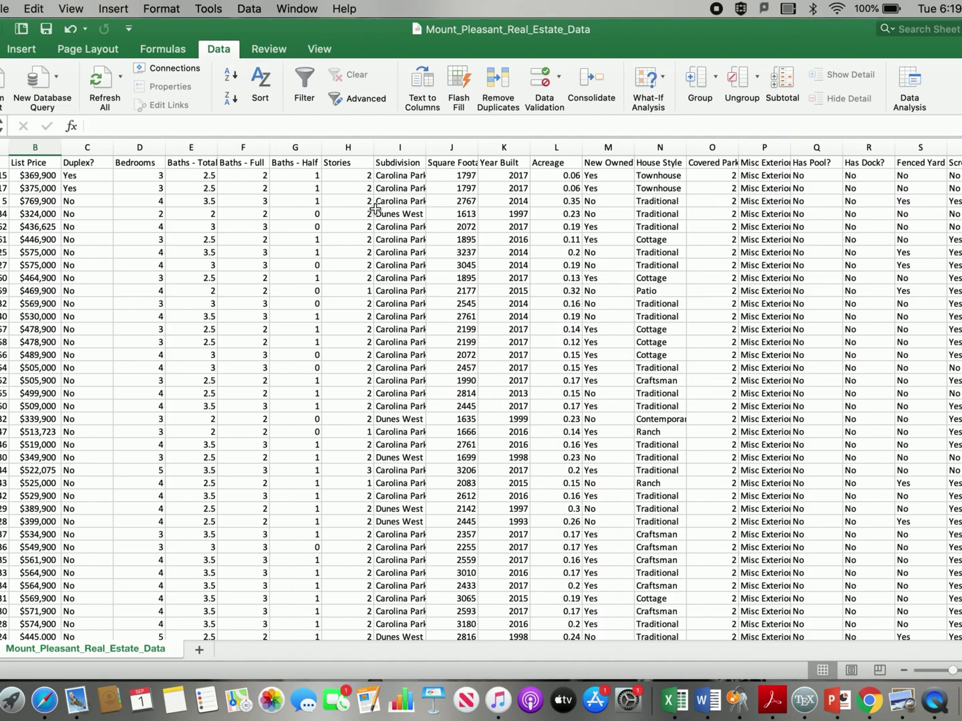
- Reread the acreage question in the Hawkes Learning browser page and return to the real estate workbook in Excel
{"action": "left_click_drag", "start_coordinate": [292, 28], "coordinate": [434, 30]}
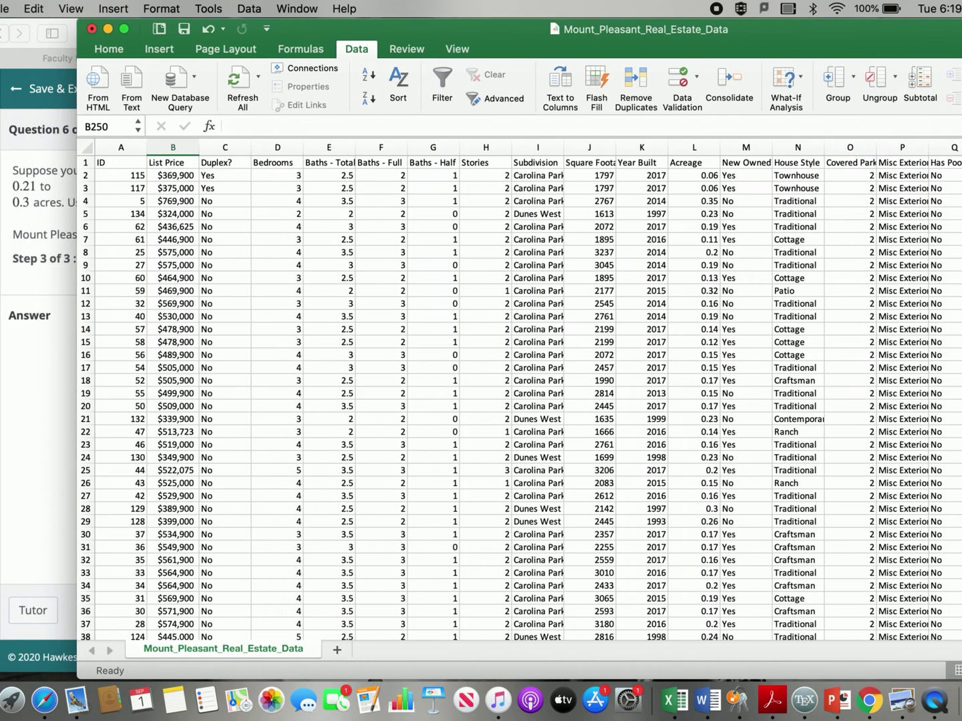
{"action": "left_click", "coordinate": [6, 268]}
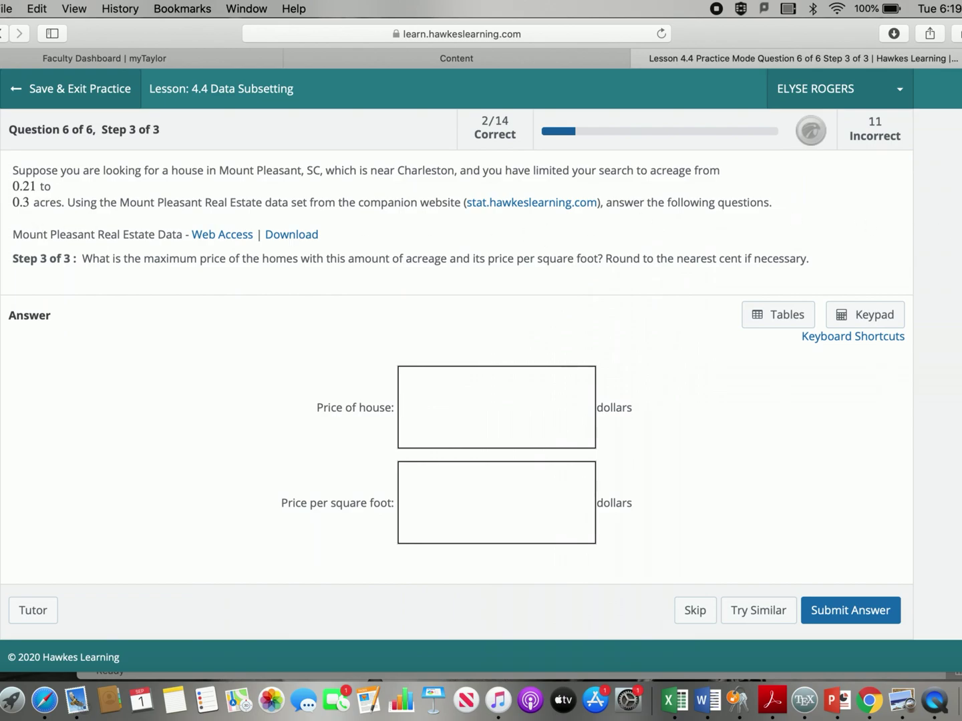
{"action": "key", "text": "super+Tab"}
{"action": "left_click_drag", "start_coordinate": [903, 29], "coordinate": [754, 11]}
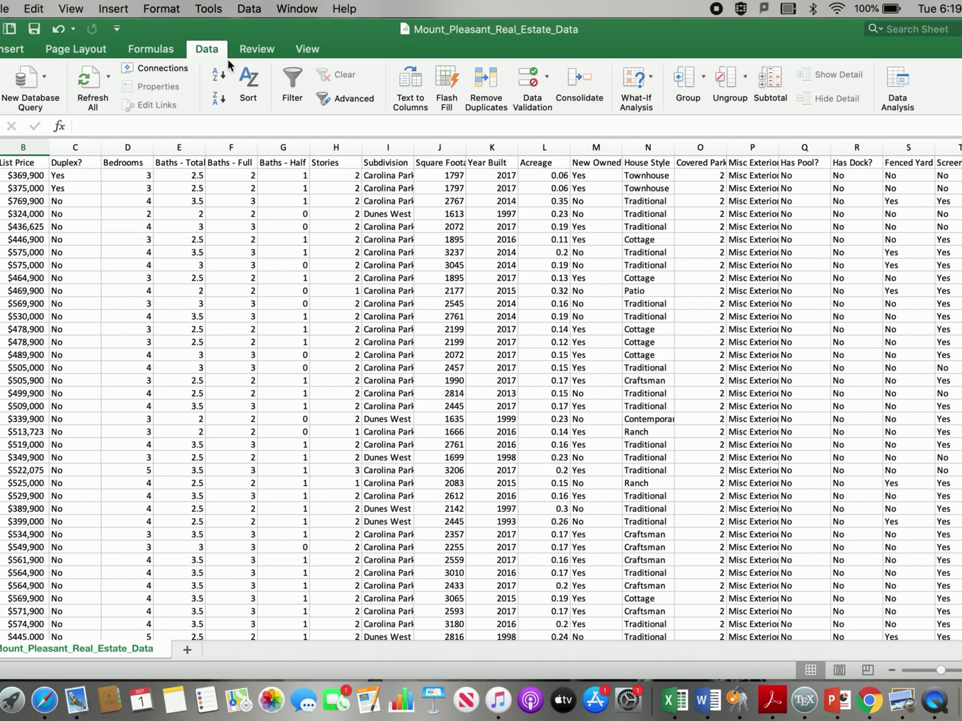
- Turn on column filters for the real estate table with its ID header cell selected
{"action": "left_click", "coordinate": [294, 90]}
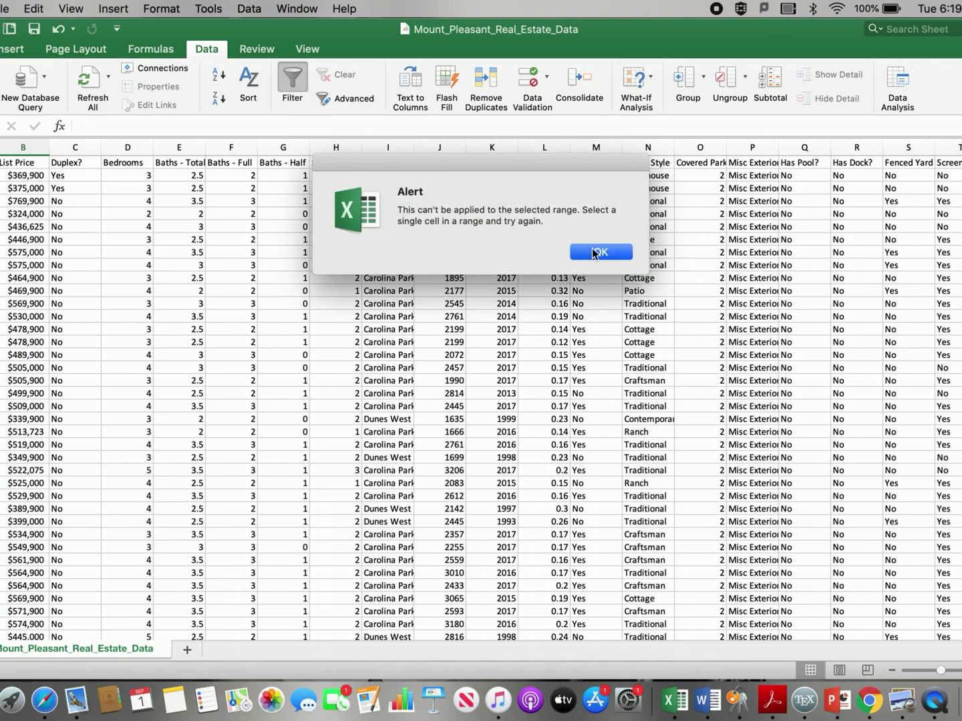
{"action": "left_click", "coordinate": [599, 251]}
{"action": "left_click", "coordinate": [386, 227]}
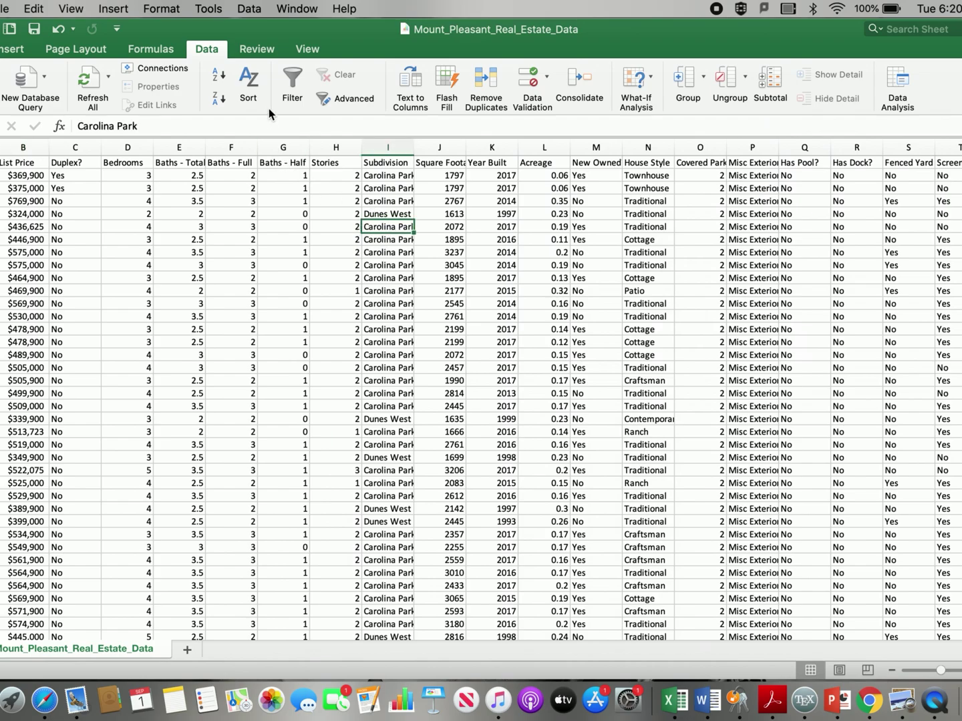
{"action": "left_click", "coordinate": [281, 163]}
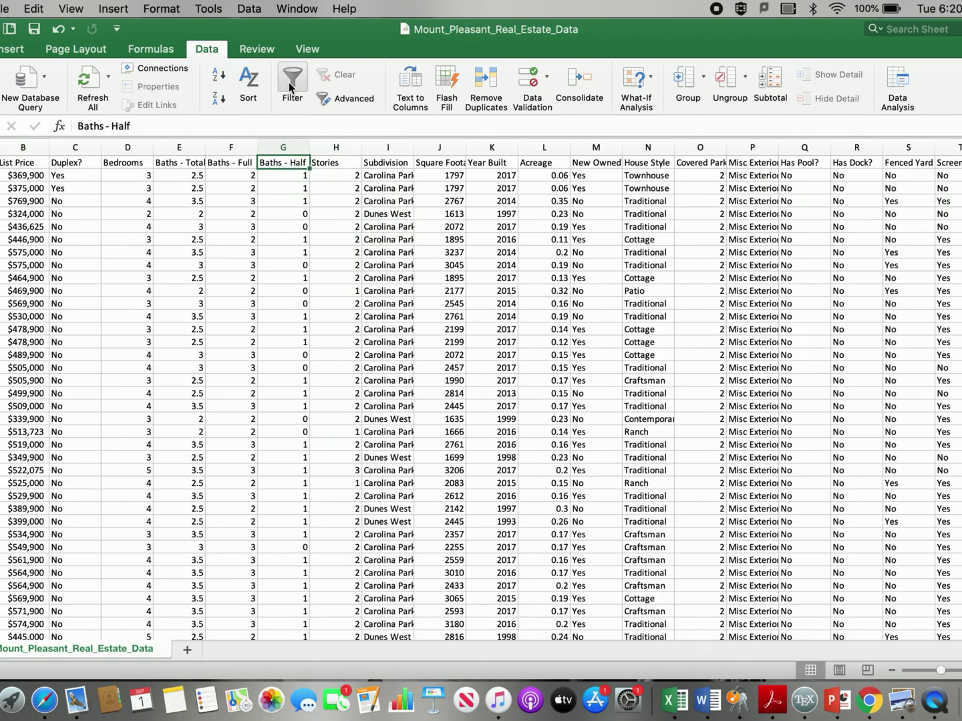
{"action": "left_click", "coordinate": [0, 163]}
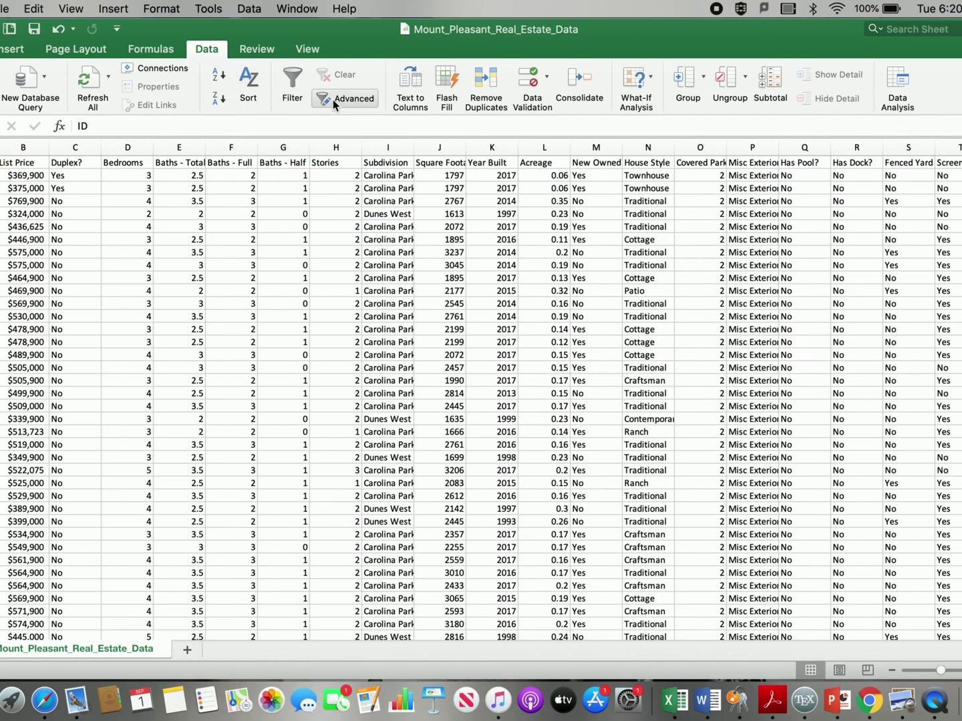
{"action": "left_click", "coordinate": [287, 75]}
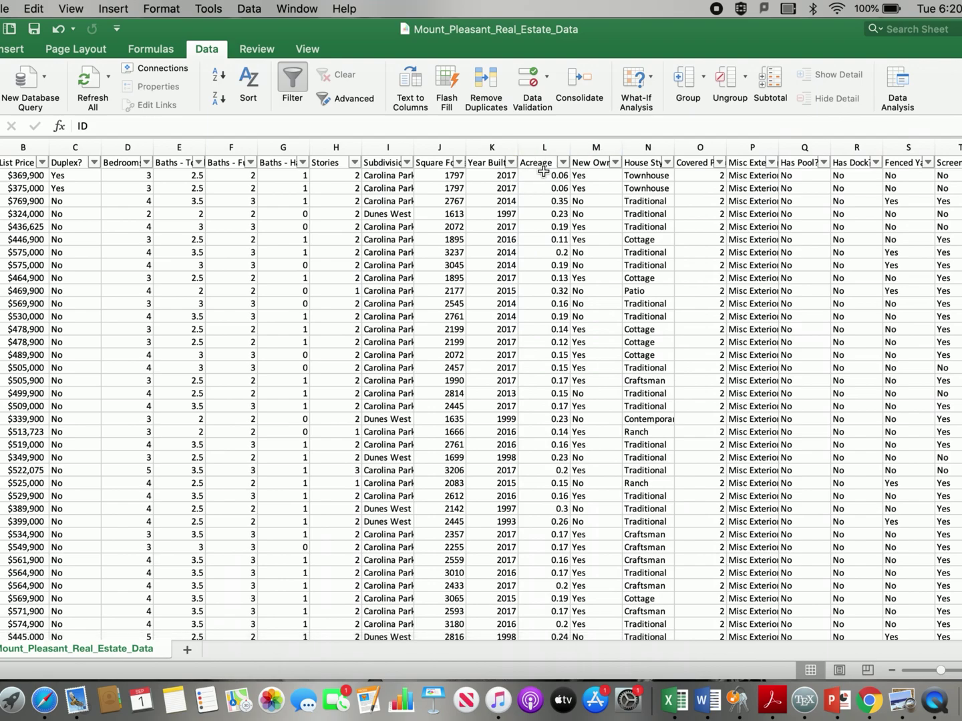
- Open the Acreage column's filter and browse its value list, clearing and restoring Select All
{"action": "left_click", "coordinate": [563, 162]}
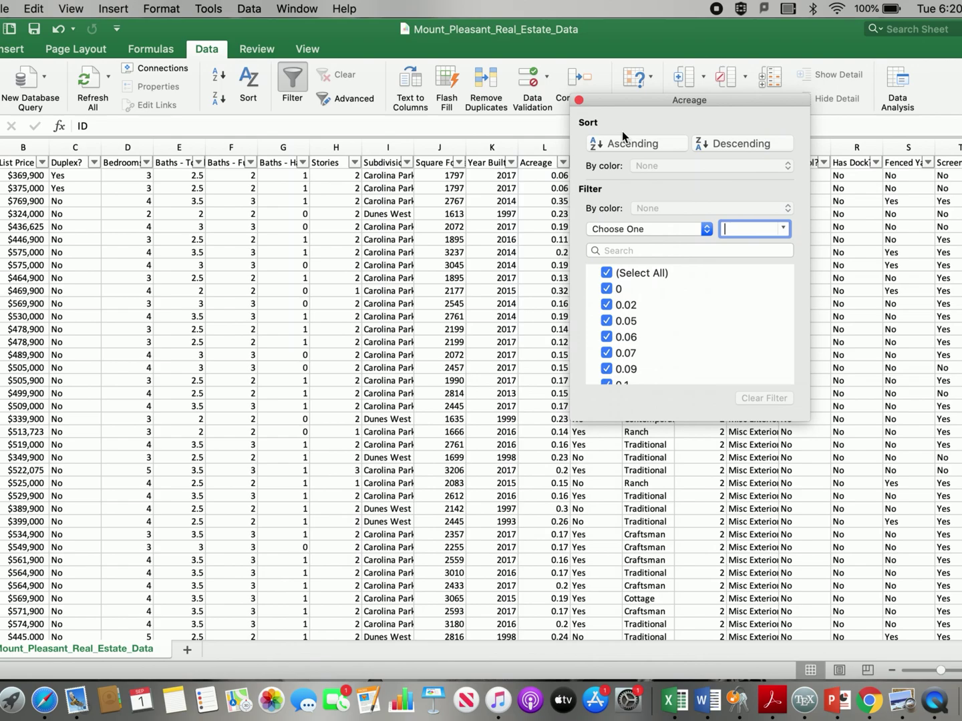
{"action": "scroll", "coordinate": [658, 298], "scroll_direction": "down", "scroll_amount": 5}
{"action": "scroll", "coordinate": [657, 318], "scroll_direction": "down", "scroll_amount": 3}
{"action": "scroll", "coordinate": [655, 318], "scroll_direction": "up", "scroll_amount": 8}
{"action": "left_click", "coordinate": [608, 273]}
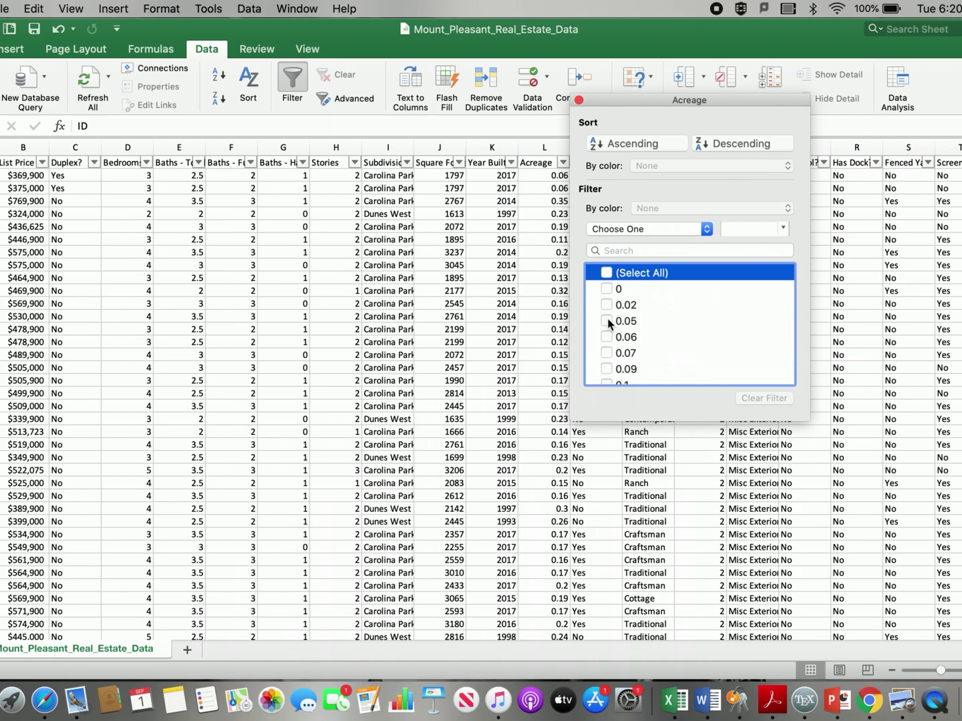
{"action": "left_click", "coordinate": [606, 272]}
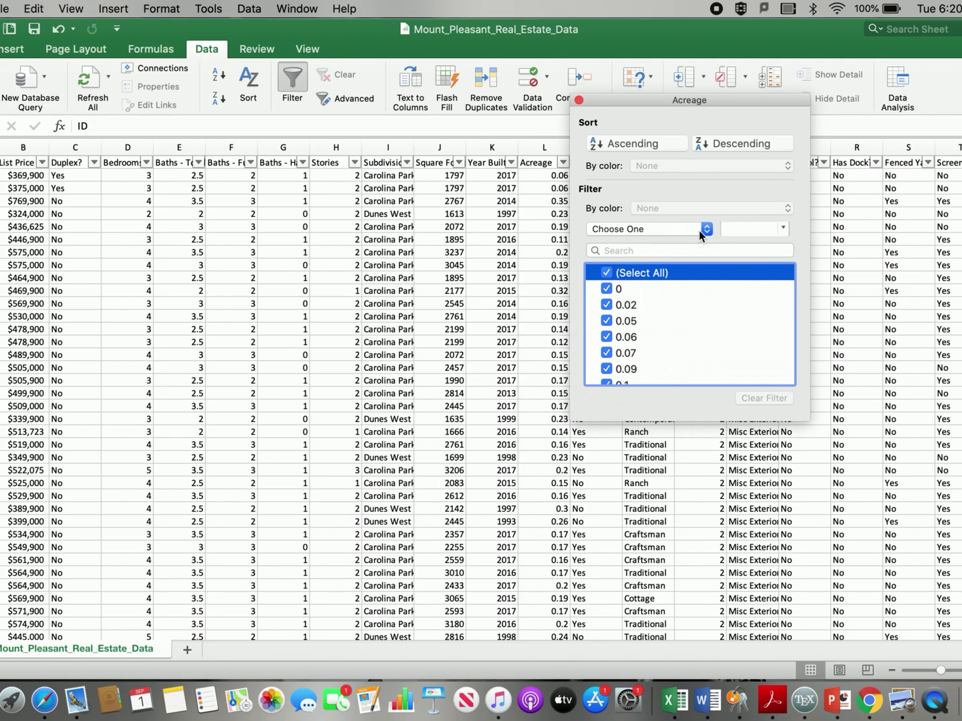
- Filter Acreage with a Between condition from 0.21 to 0.3 inclusive and close the filter window
{"action": "left_click", "coordinate": [704, 230]}
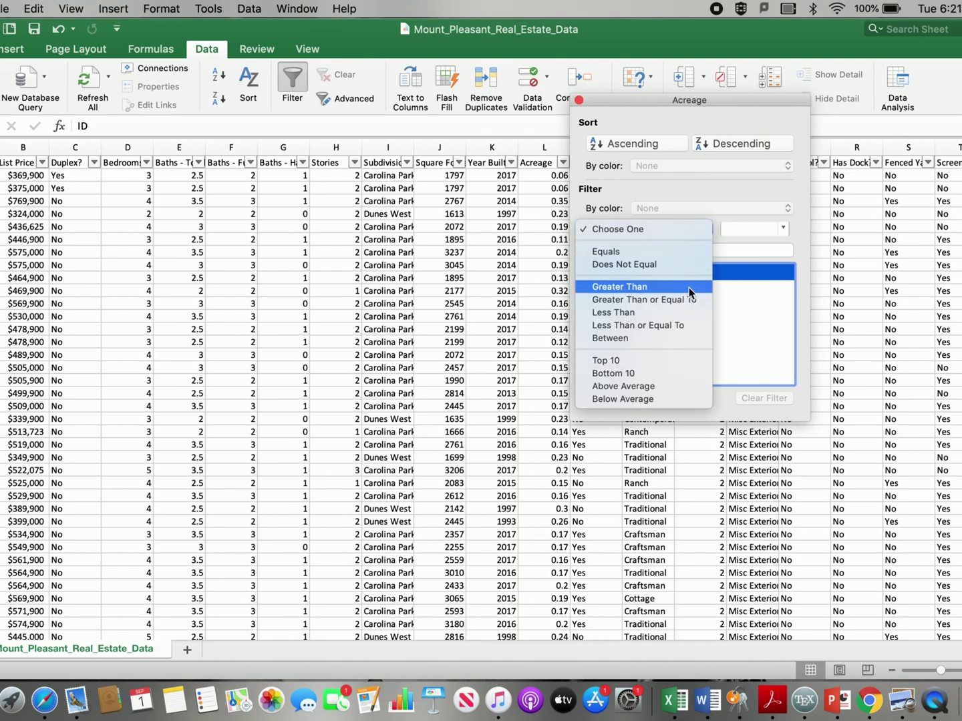
{"action": "left_click", "coordinate": [647, 337]}
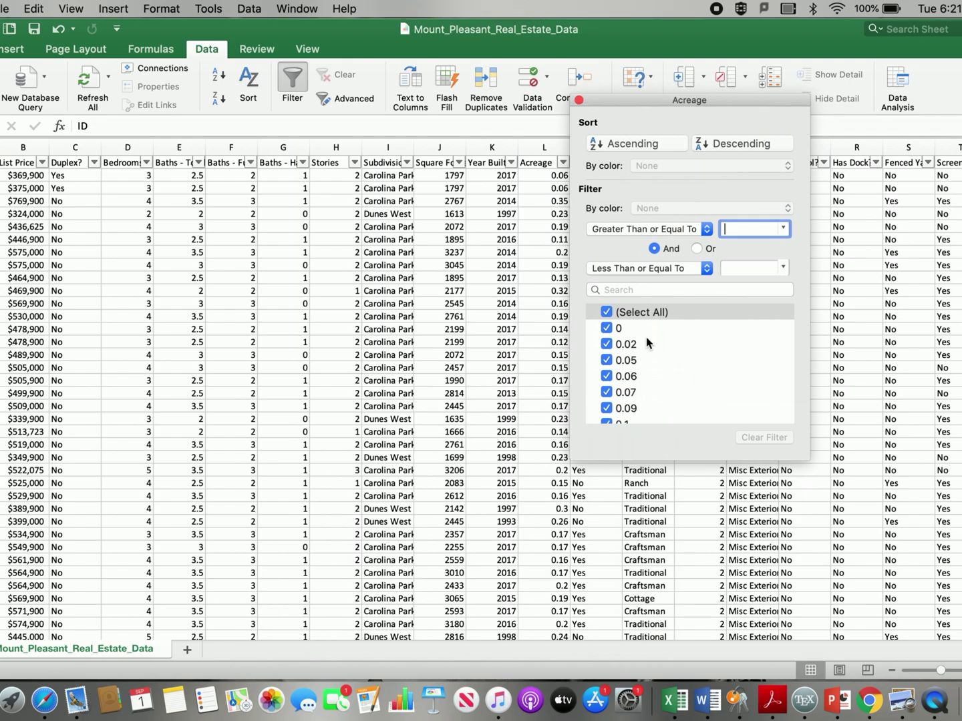
{"action": "type", "text": "0.21"}
{"action": "left_click", "coordinate": [738, 267]}
{"action": "type", "text": "0.3"}
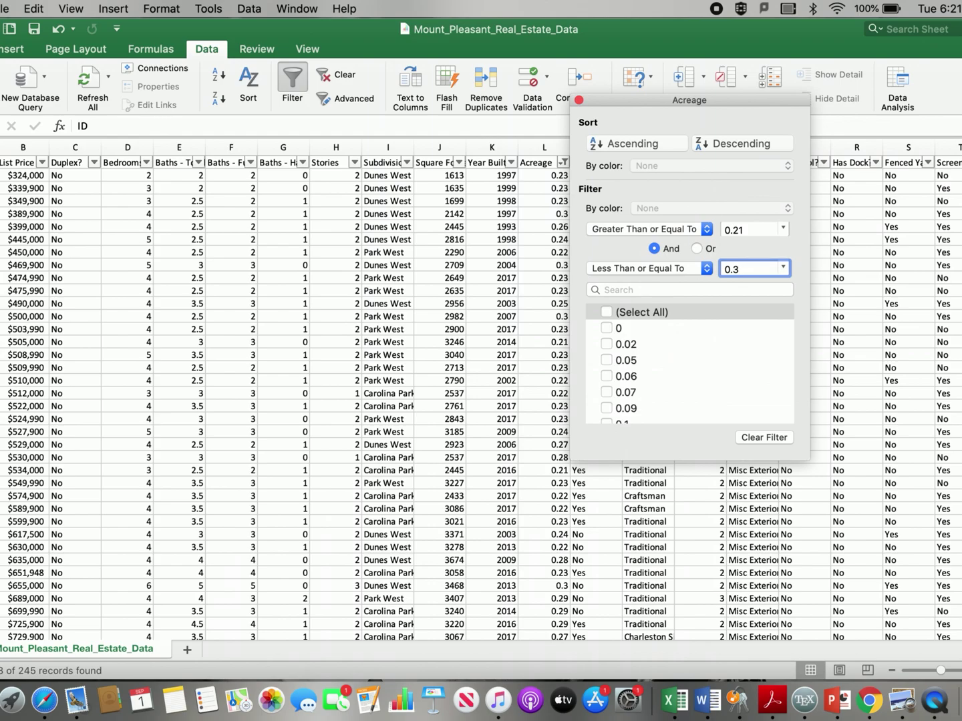
{"action": "left_click", "coordinate": [579, 99]}
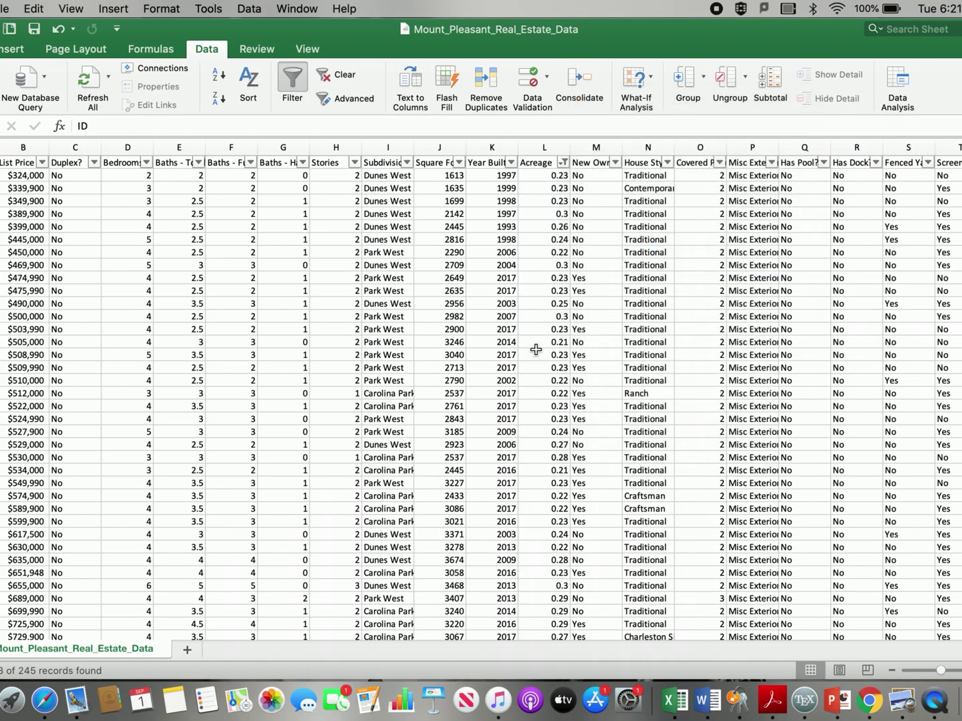
- Look through the filtered listings down to the last row to examine their acreages and list prices
{"action": "scroll", "coordinate": [532, 367], "scroll_direction": "down", "scroll_amount": 3}
{"action": "scroll", "coordinate": [532, 367], "scroll_direction": "down", "scroll_amount": 10}
{"action": "scroll", "coordinate": [532, 367], "scroll_direction": "up", "scroll_amount": 15}
{"action": "scroll", "coordinate": [531, 367], "scroll_direction": "down", "scroll_amount": 1}
{"action": "scroll", "coordinate": [533, 366], "scroll_direction": "up", "scroll_amount": 2}
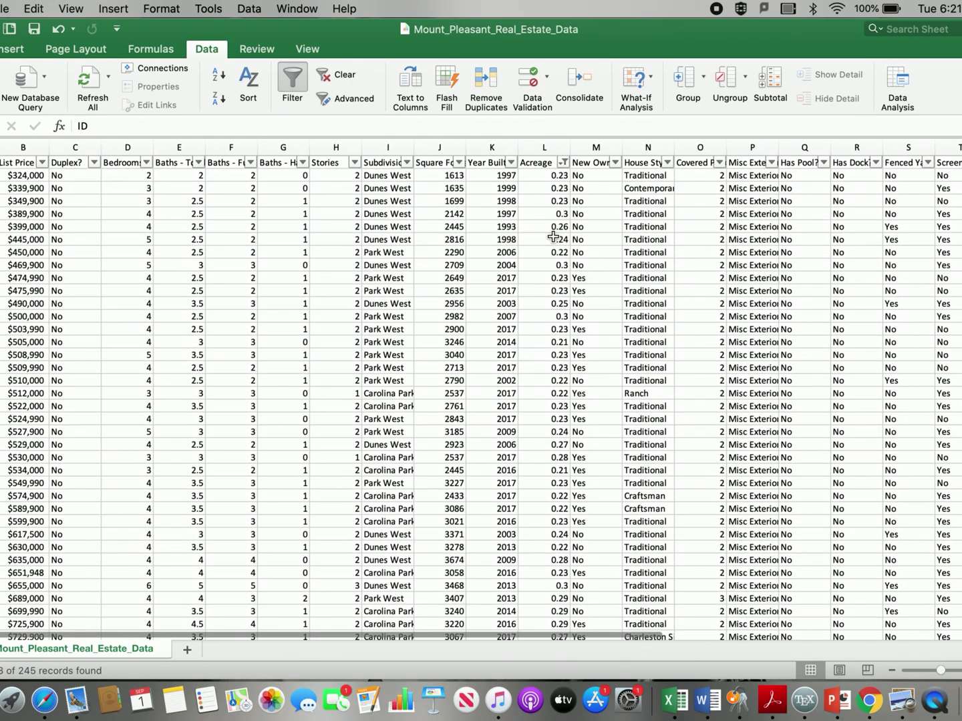
{"action": "scroll", "coordinate": [546, 389], "scroll_direction": "down", "scroll_amount": 7}
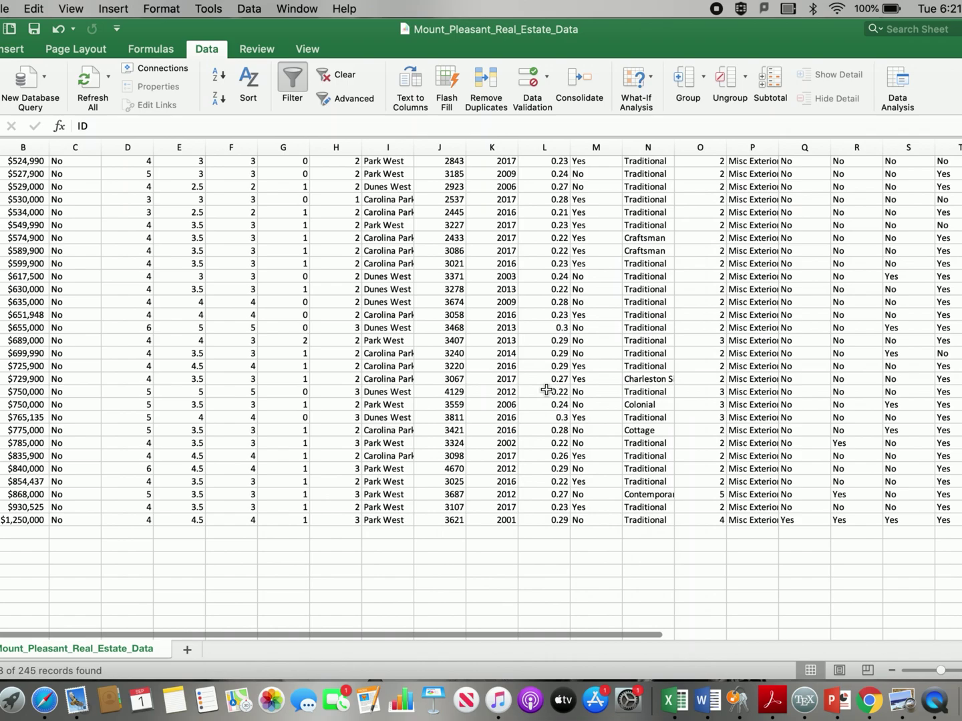
- Sort the acreage-filtered listings by List Price in ascending order and close the filter window
{"action": "scroll", "coordinate": [546, 390], "scroll_direction": "up", "scroll_amount": 7}
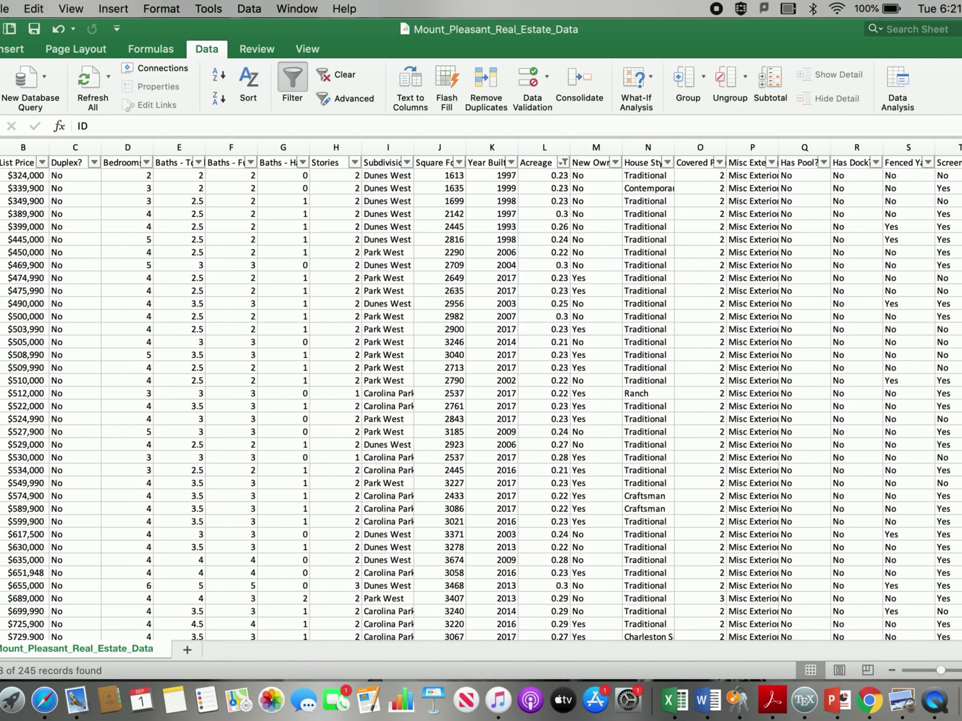
{"action": "scroll", "coordinate": [238, 364], "scroll_direction": "up", "scroll_amount": 2}
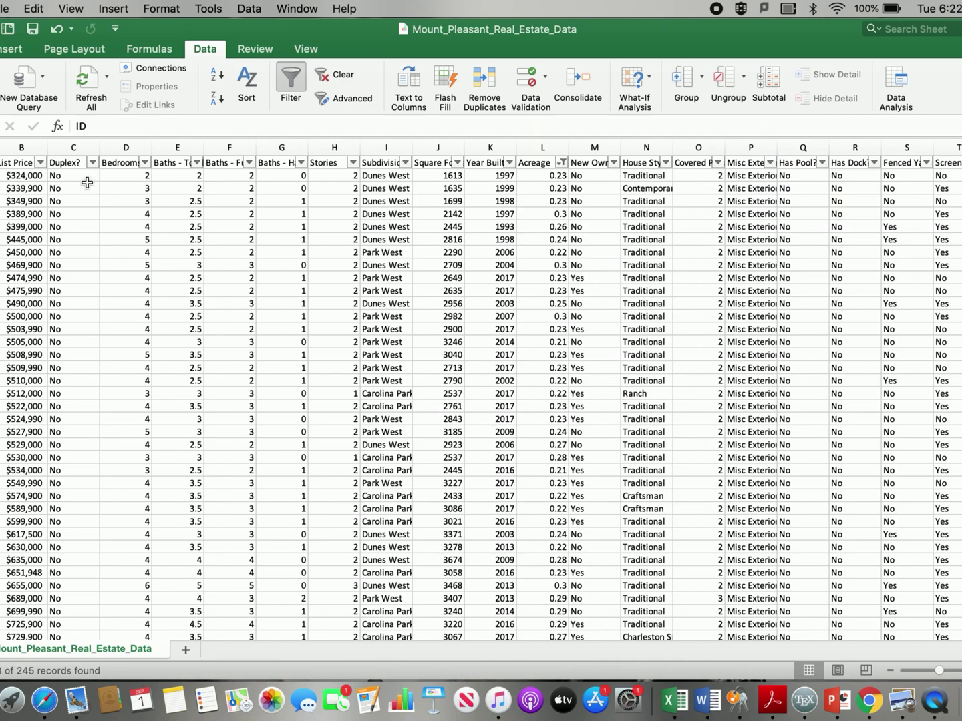
{"action": "left_click", "coordinate": [41, 162]}
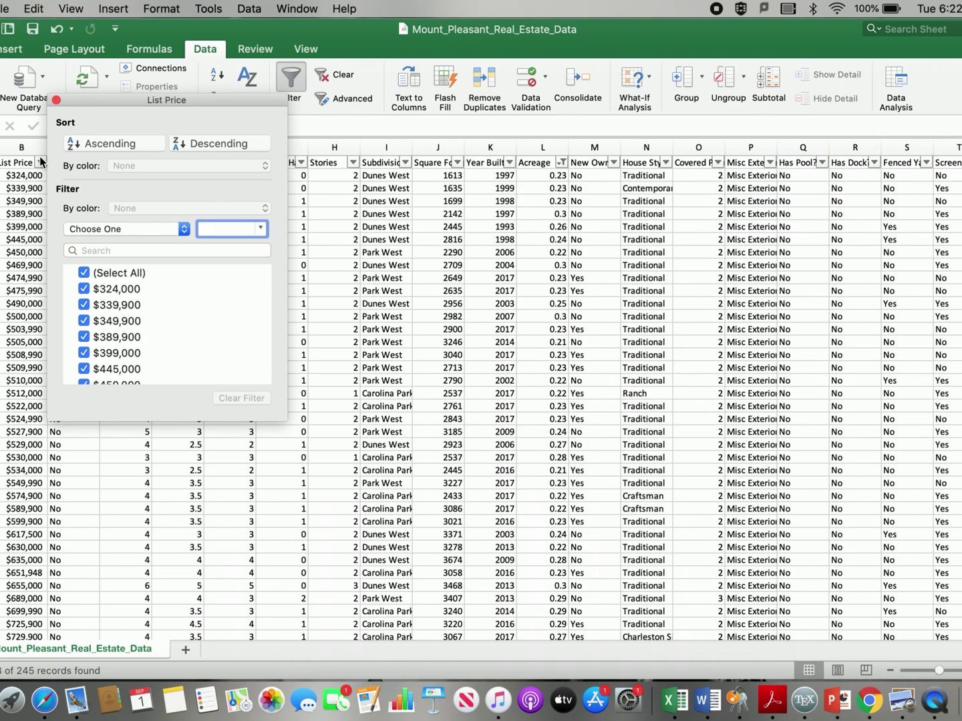
{"action": "left_click", "coordinate": [118, 147]}
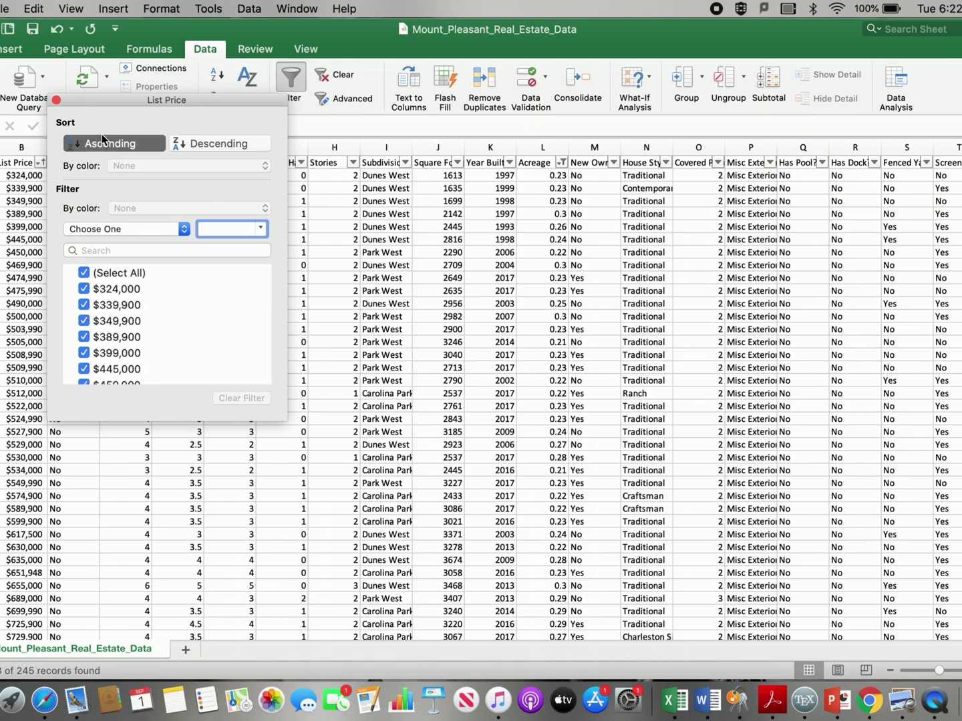
{"action": "left_click", "coordinate": [56, 99]}
- Check the last and first visible List Price cells to read the subset's maximum and minimum prices
{"action": "scroll", "coordinate": [76, 340], "scroll_direction": "down", "scroll_amount": 10}
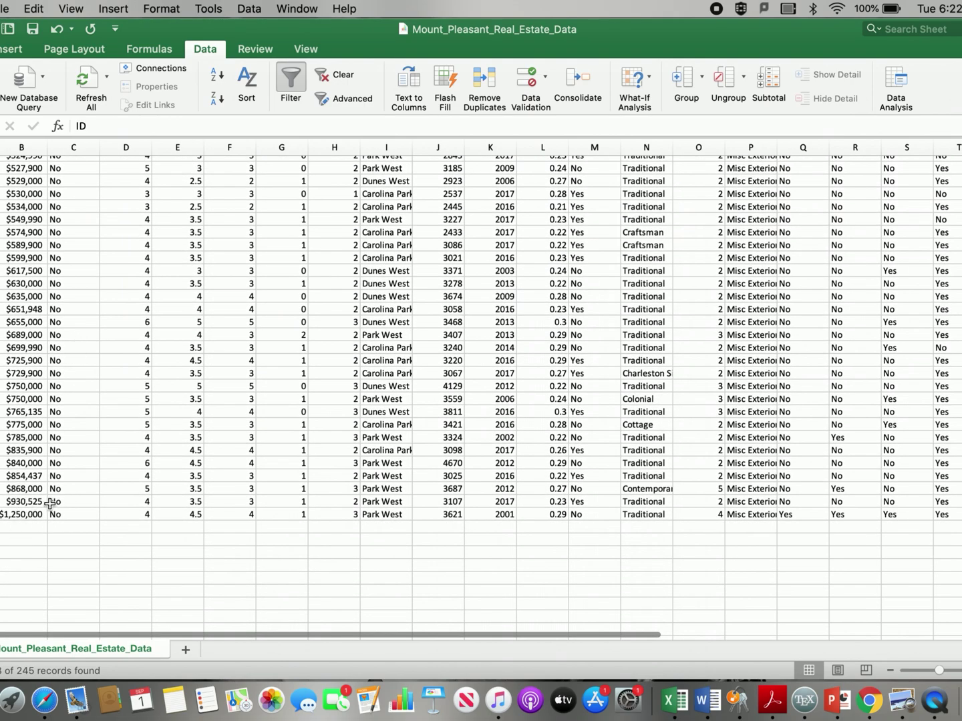
{"action": "left_click", "coordinate": [30, 515]}
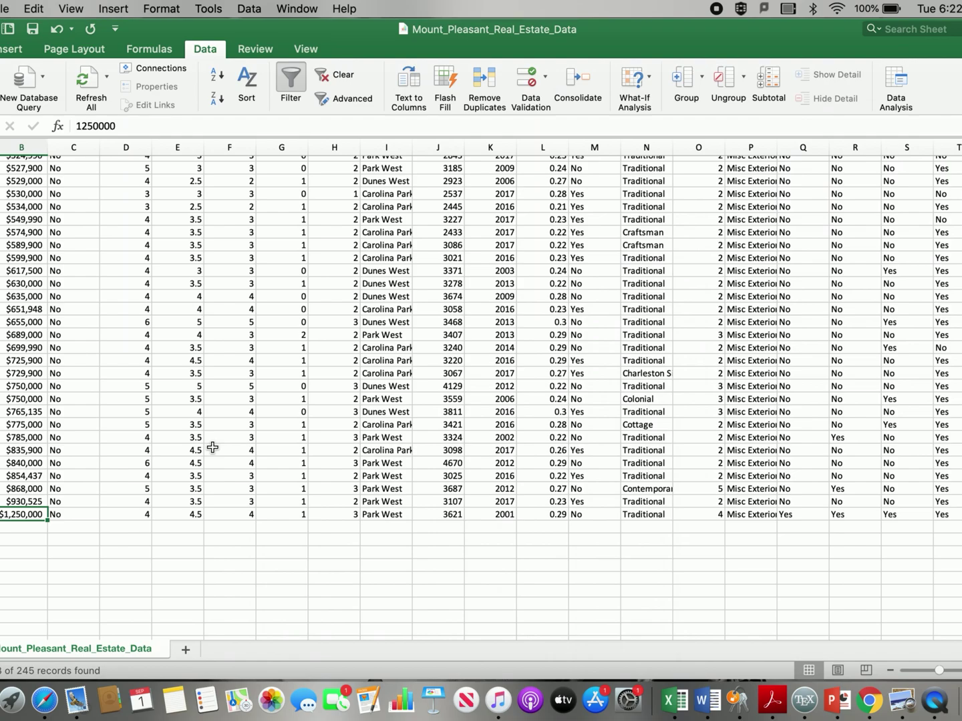
{"action": "scroll", "coordinate": [212, 447], "scroll_direction": "up", "scroll_amount": 10}
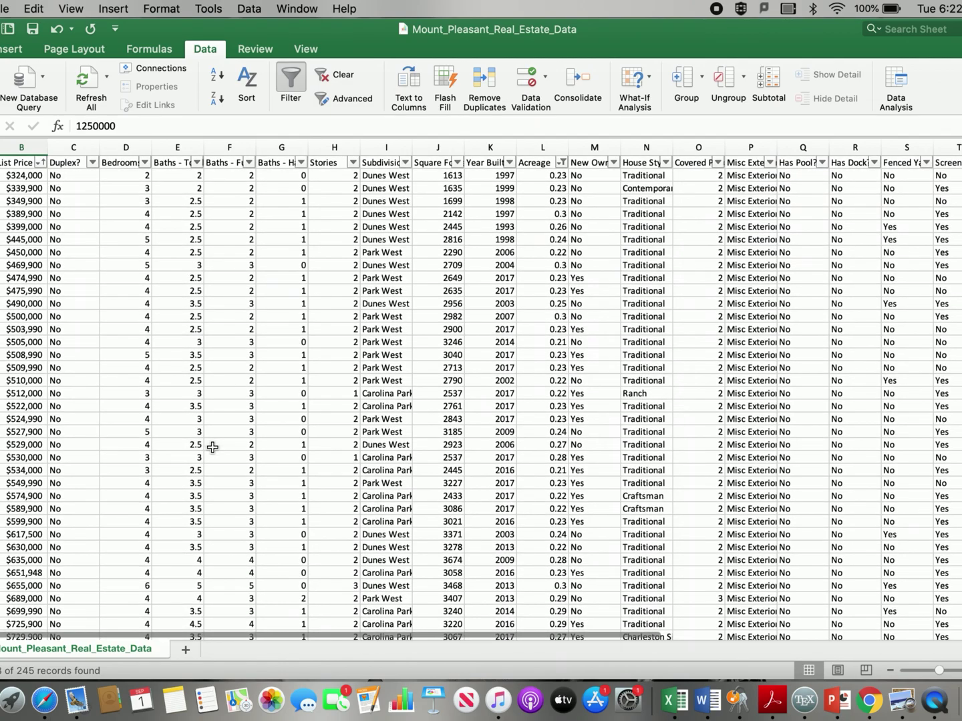
{"action": "left_click", "coordinate": [28, 177]}
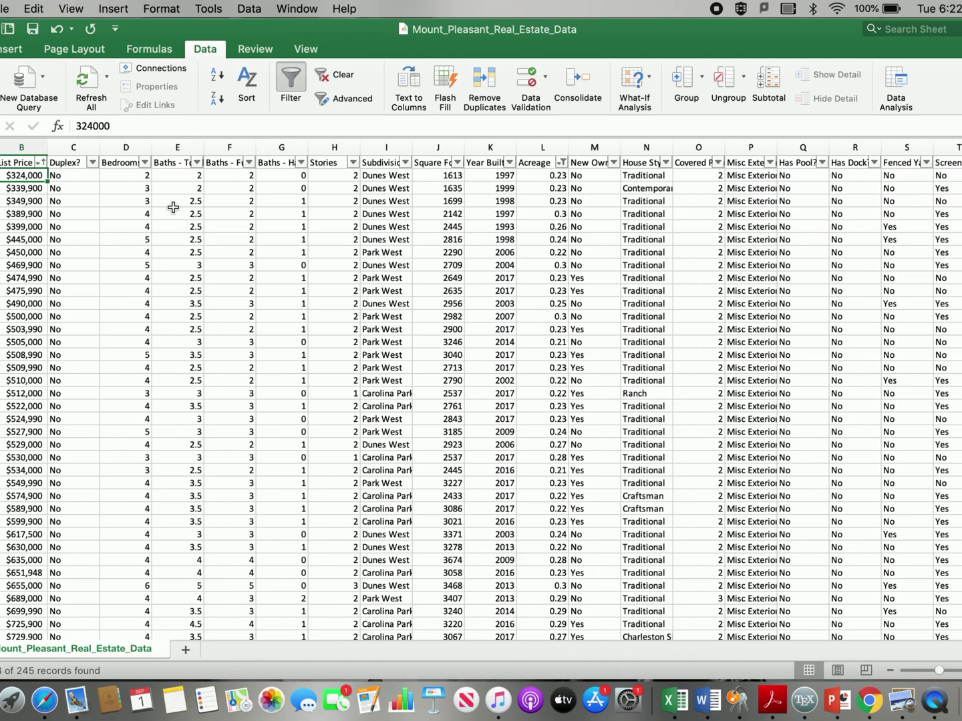
- Begin a SUBTOTAL formula two rows below the last List Price, consulting the 4.4 Excel Data Subset List of Functions for function numbers
{"action": "scroll", "coordinate": [173, 207], "scroll_direction": "down", "scroll_amount": 1}
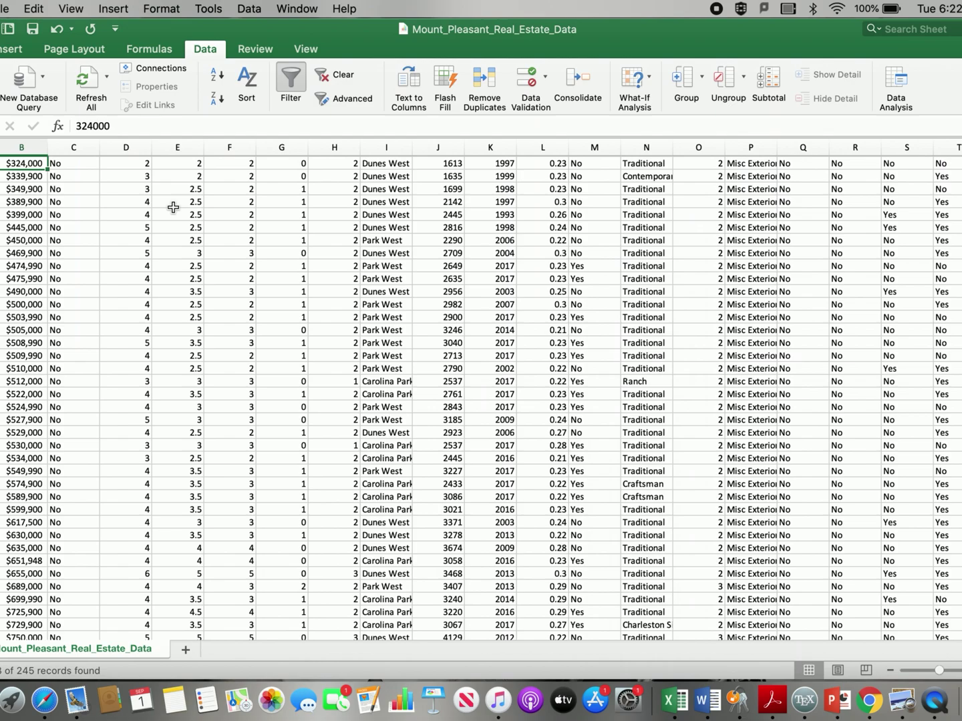
{"action": "scroll", "coordinate": [188, 182], "scroll_direction": "down", "scroll_amount": 10}
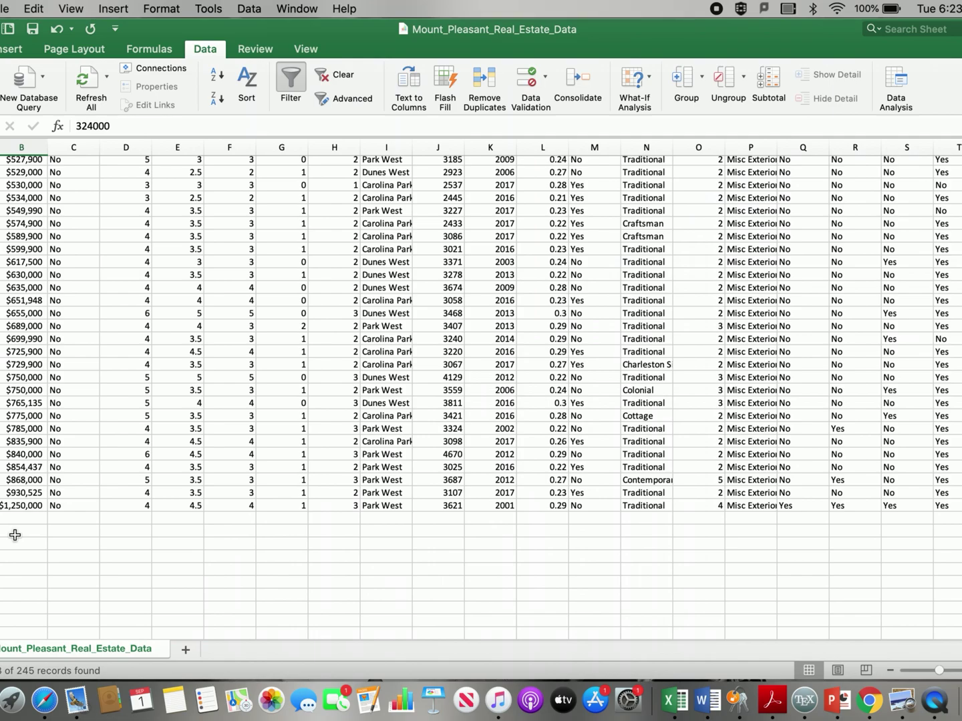
{"action": "left_click", "coordinate": [14, 535]}
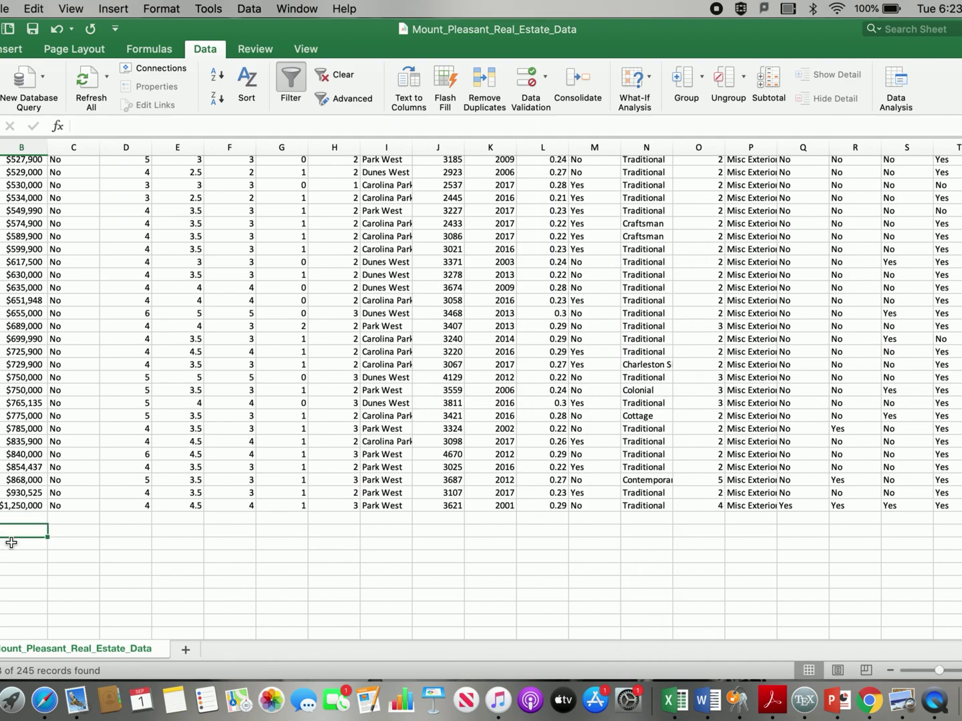
{"action": "type", "text": "="}
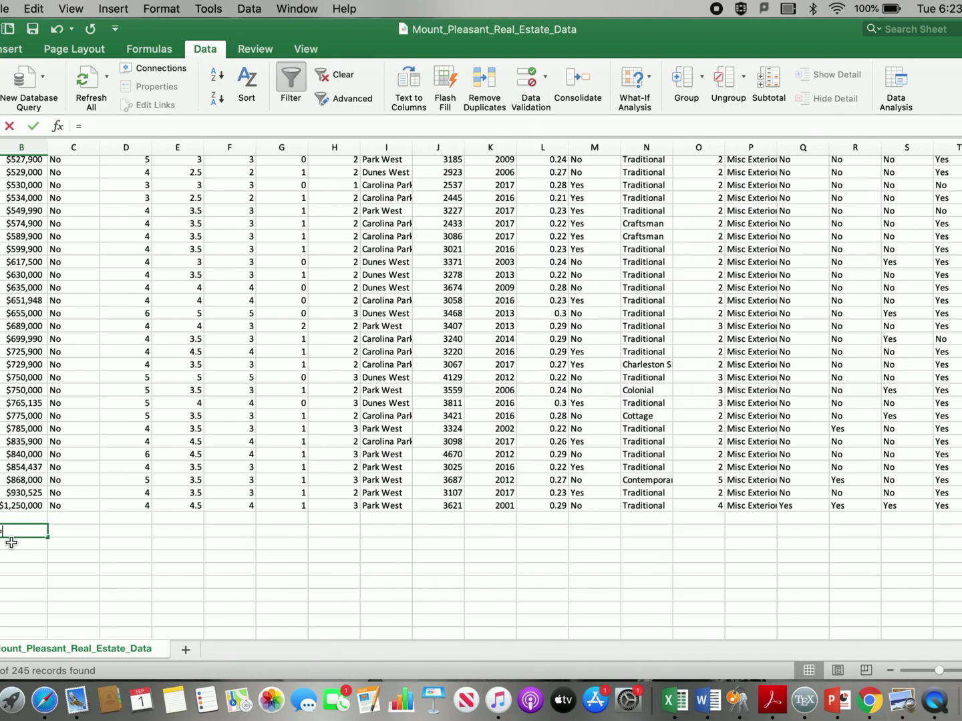
{"action": "type", "text": "subtot"}
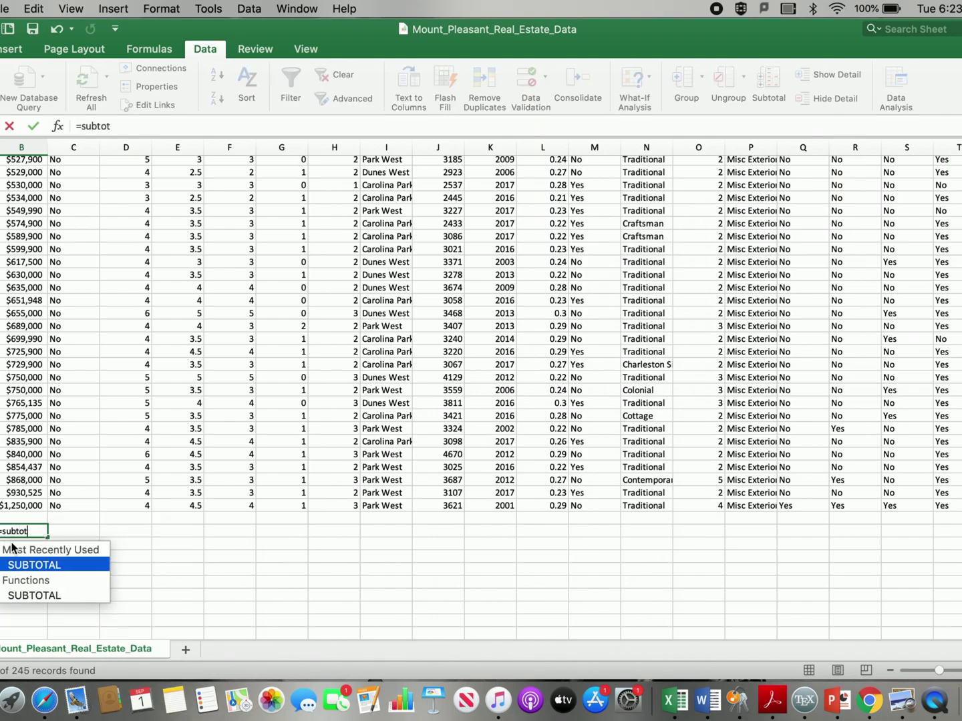
{"action": "type", "text": "al("}
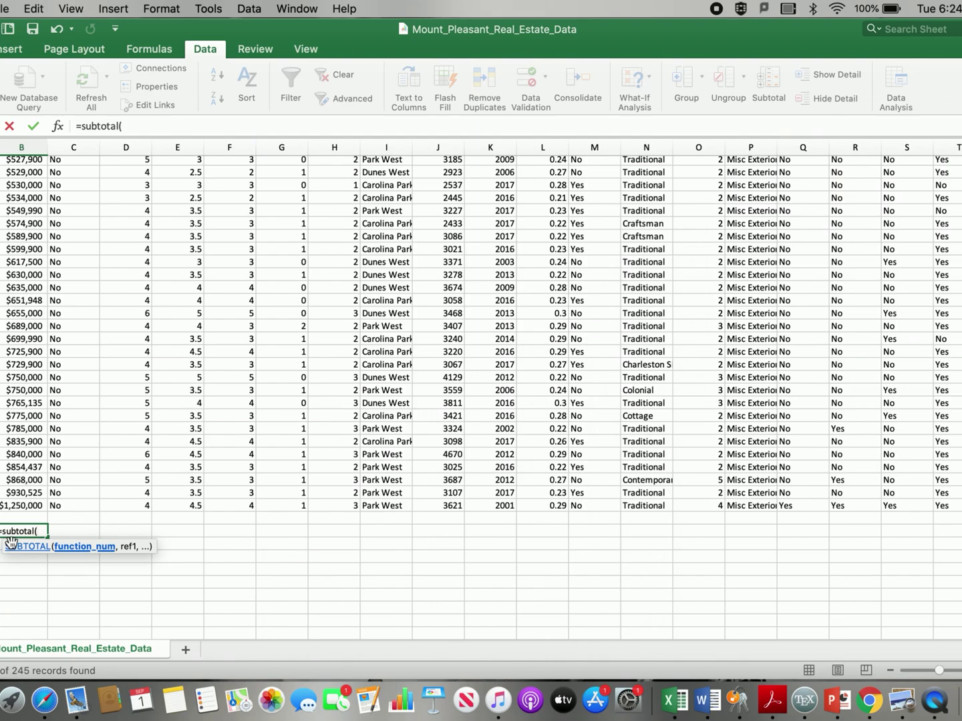
{"action": "key", "text": "super+Tab"}
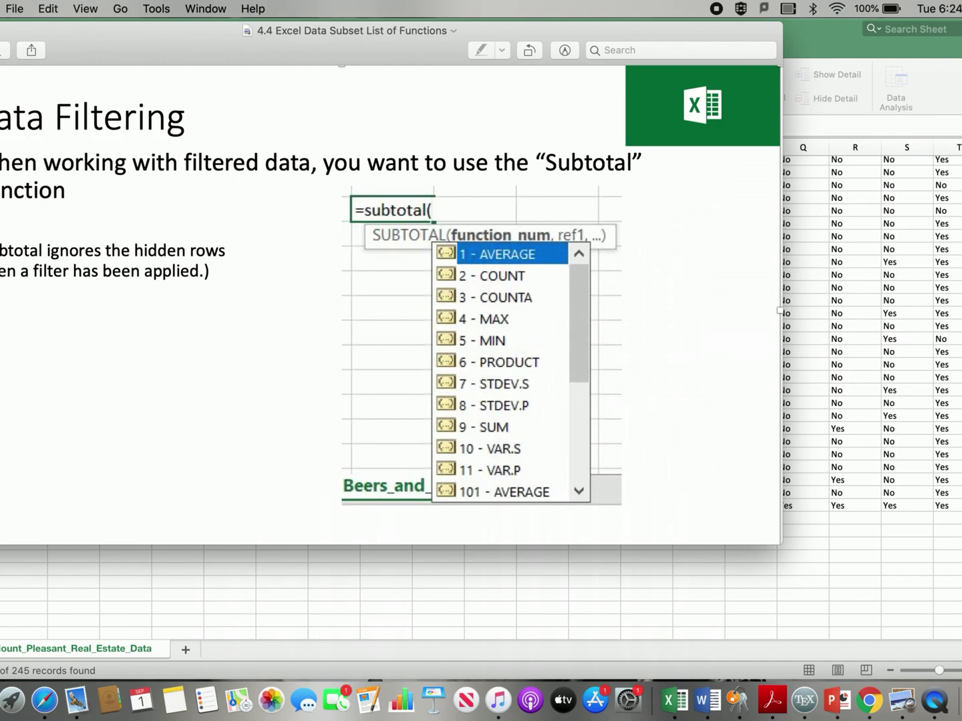
{"action": "left_click", "coordinate": [47, 617]}
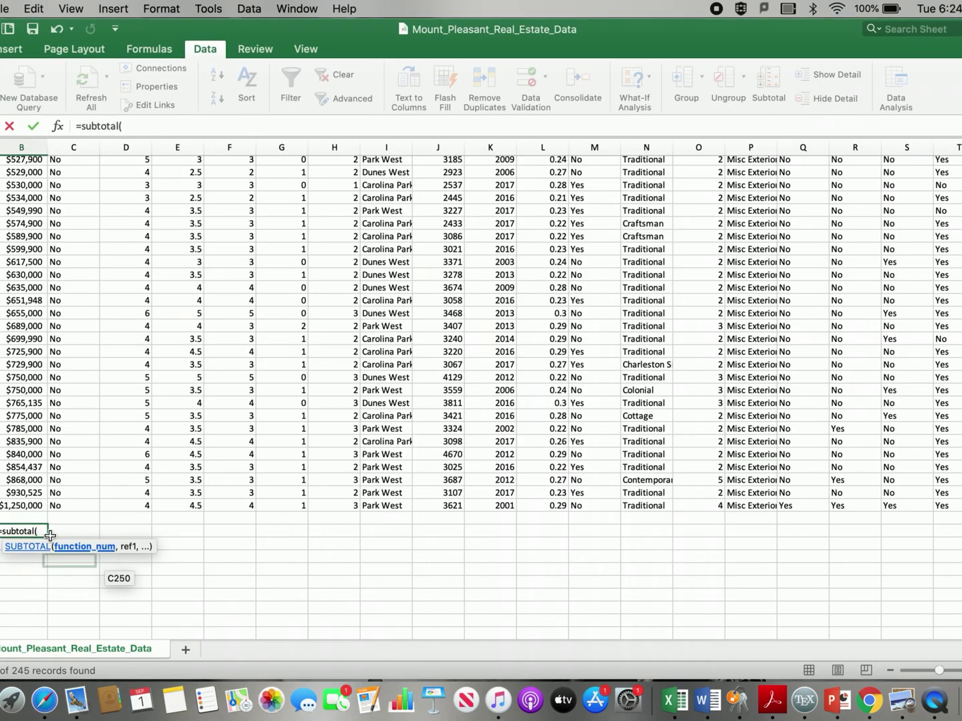
- Complete the formula as =subtotal(1,B5:B245) to average the filtered list prices
{"action": "type", "text": "1,"}
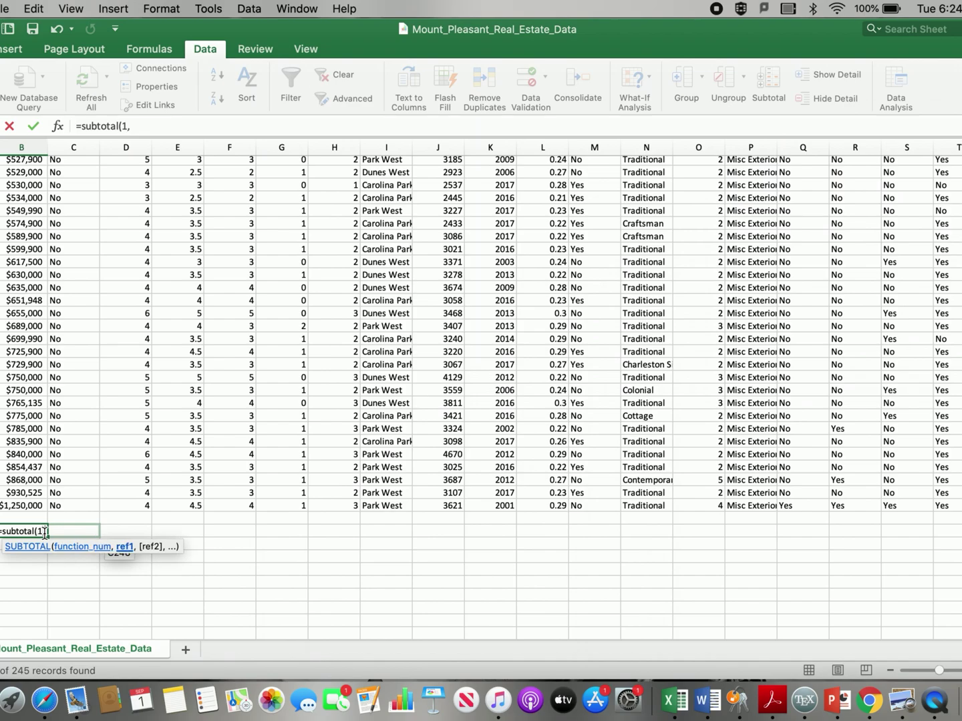
{"action": "scroll", "coordinate": [27, 374], "scroll_direction": "up", "scroll_amount": 10}
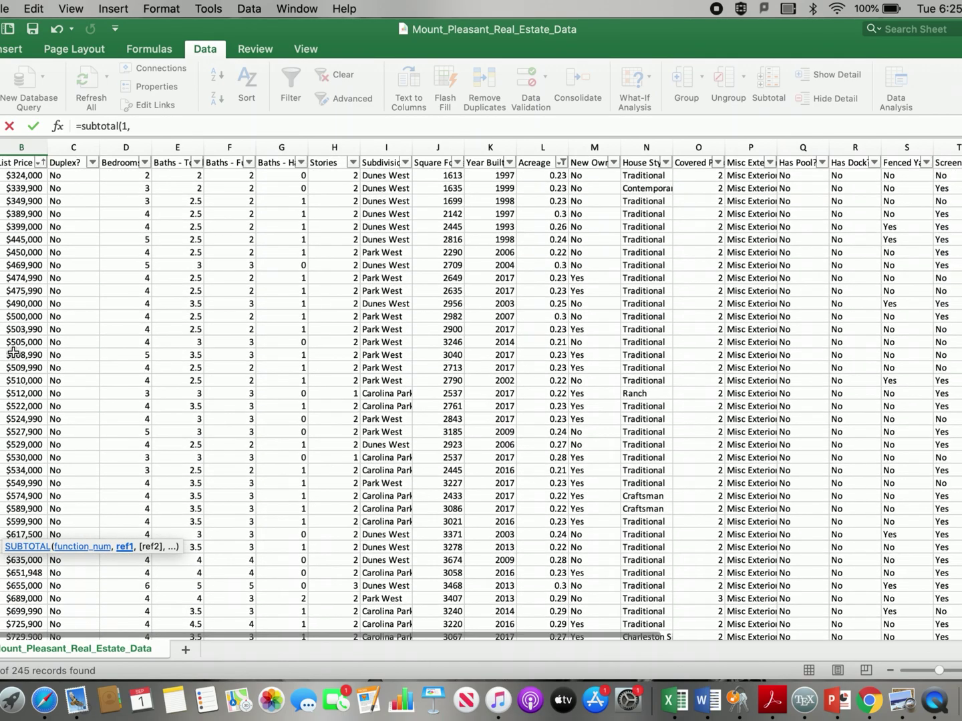
{"action": "left_click_drag", "start_coordinate": [23, 177], "coordinate": [115, 587]}
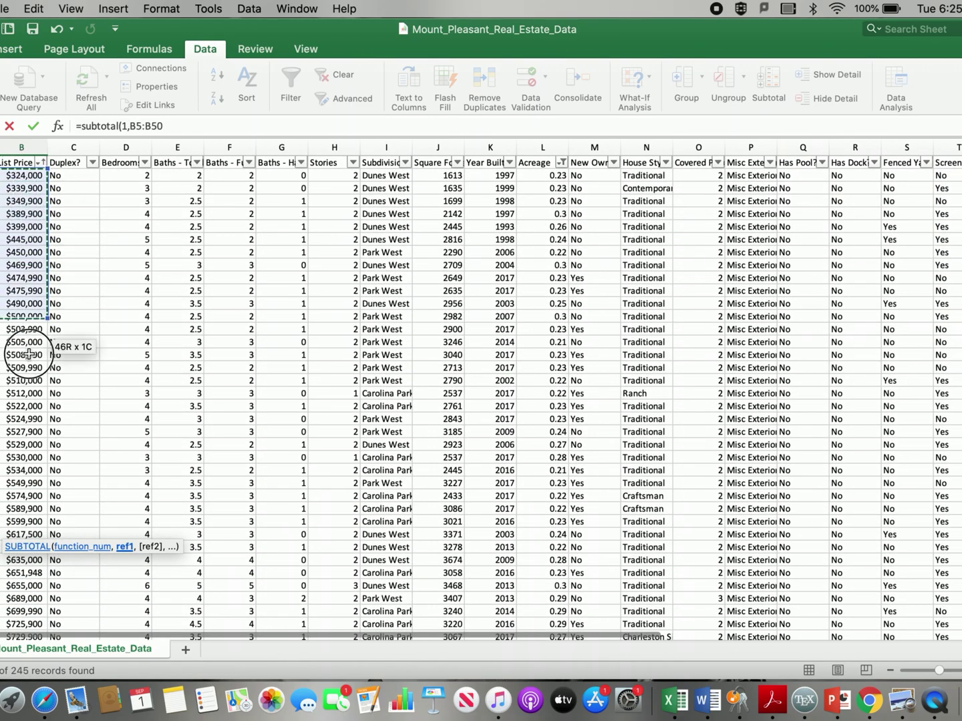
{"action": "scroll", "coordinate": [116, 588], "scroll_direction": "down", "scroll_amount": 5}
{"action": "type", "text": ")"}
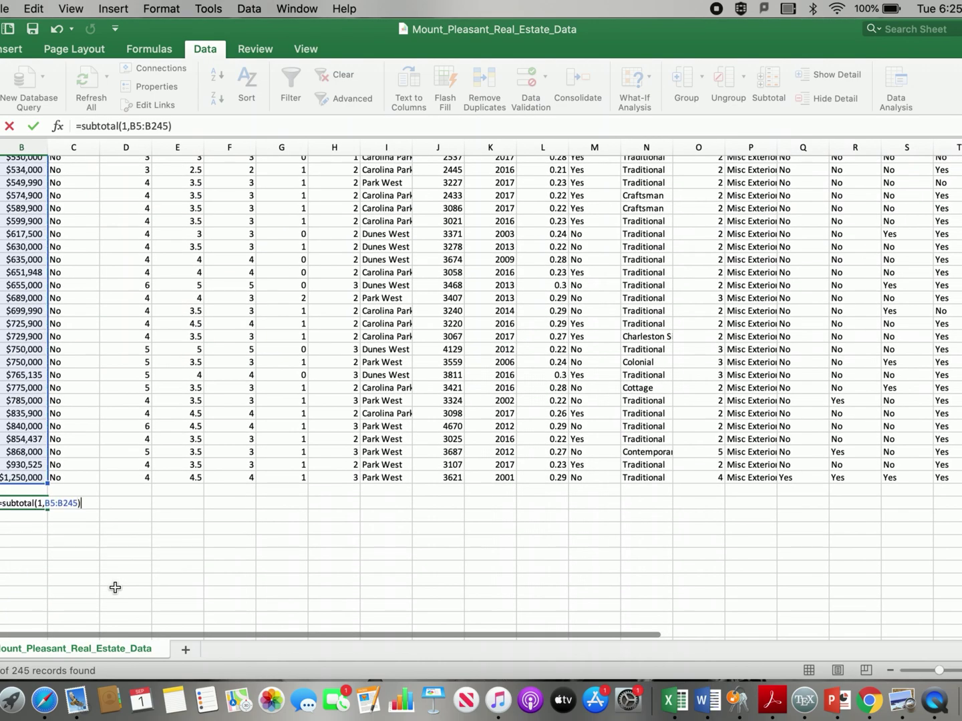
{"action": "key", "text": "Return"}
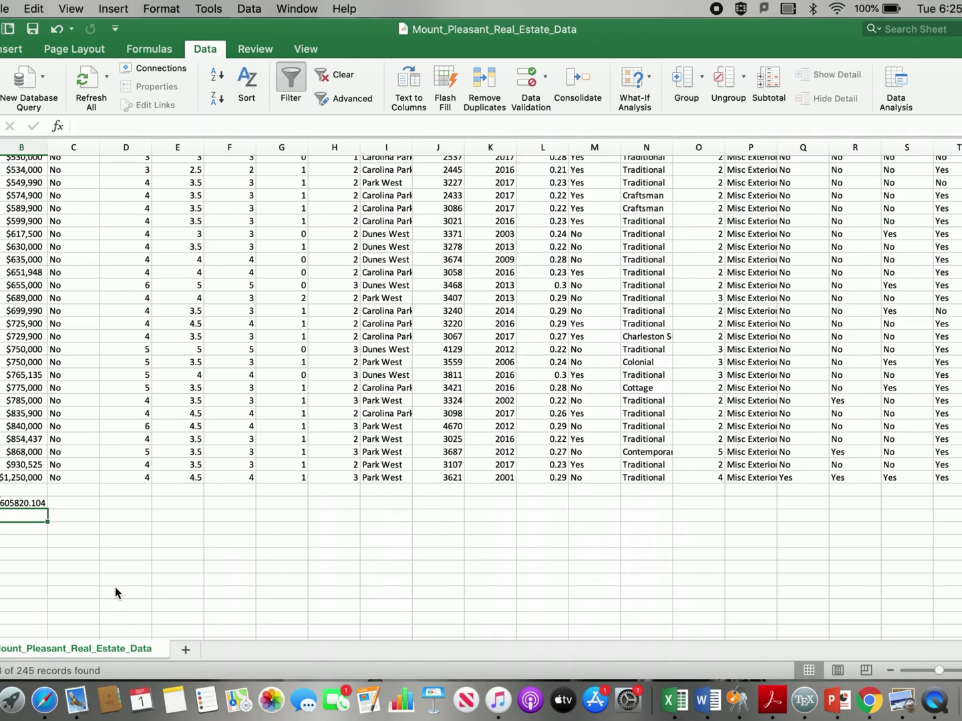
- Start a second SUBTOTAL formula directly beneath the average with function number 7 for the sample standard deviation
{"action": "type", "text": "="}
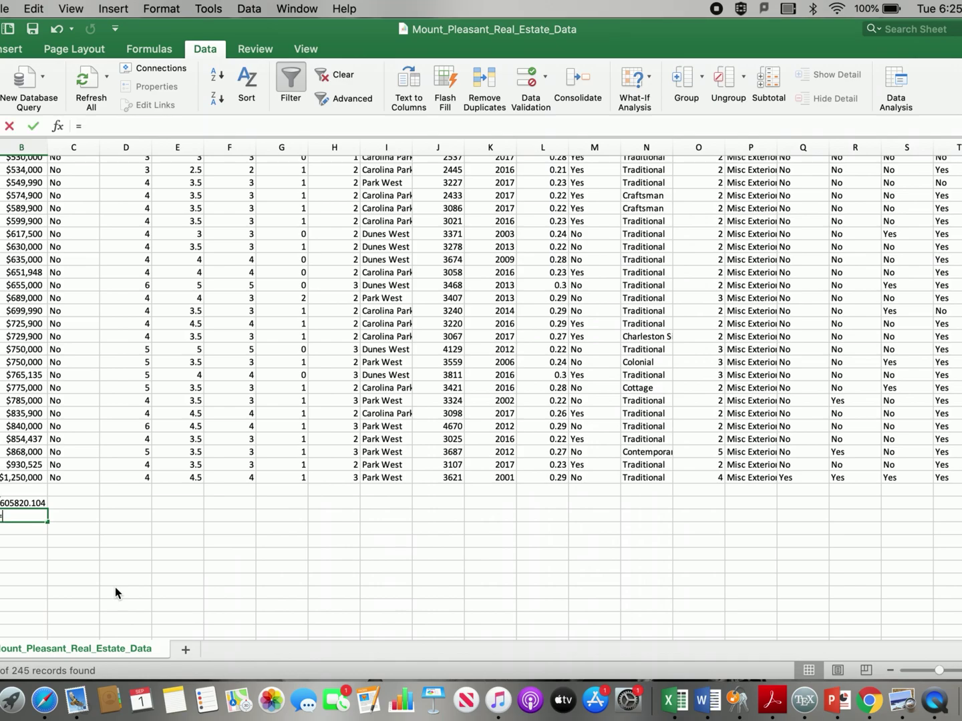
{"action": "type", "text": "subtota"}
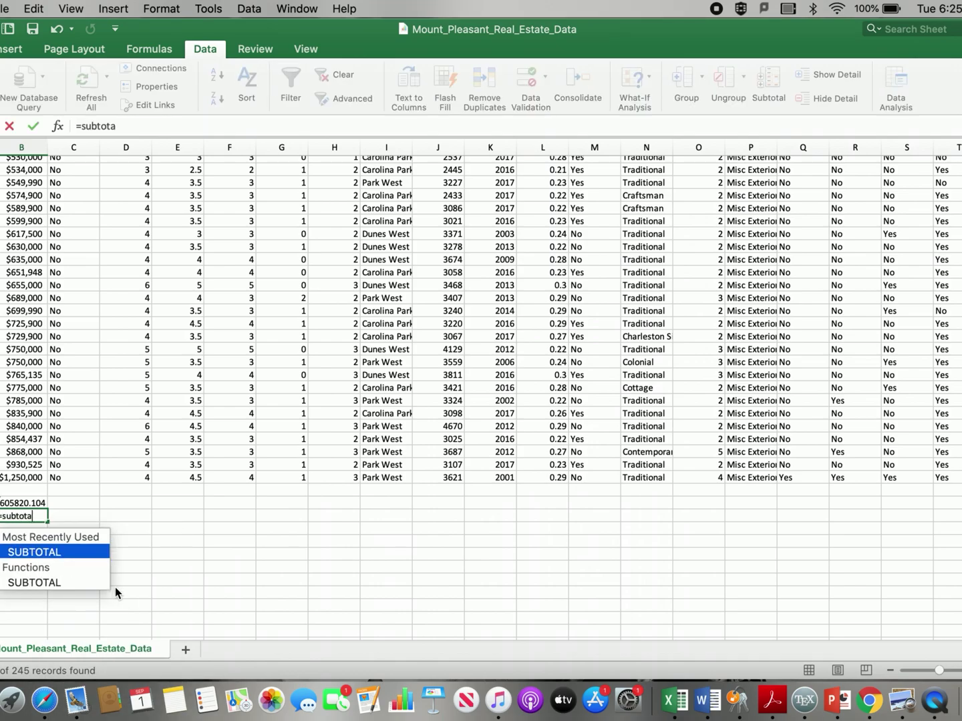
{"action": "type", "text": "l("}
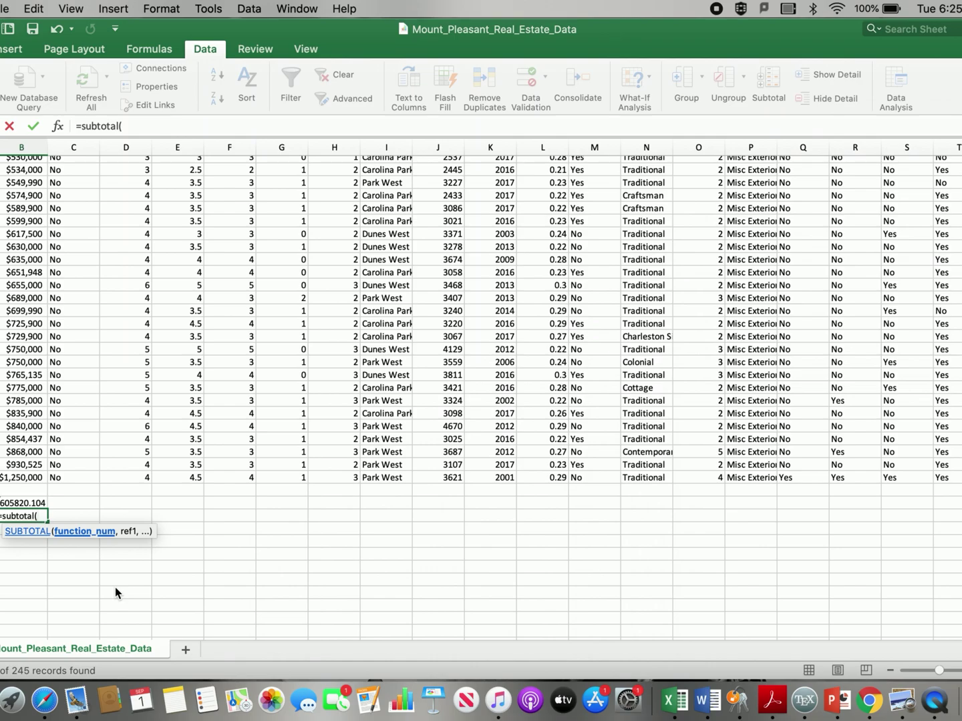
{"action": "type", "text": "7"}
{"action": "key", "text": "super+Tab"}
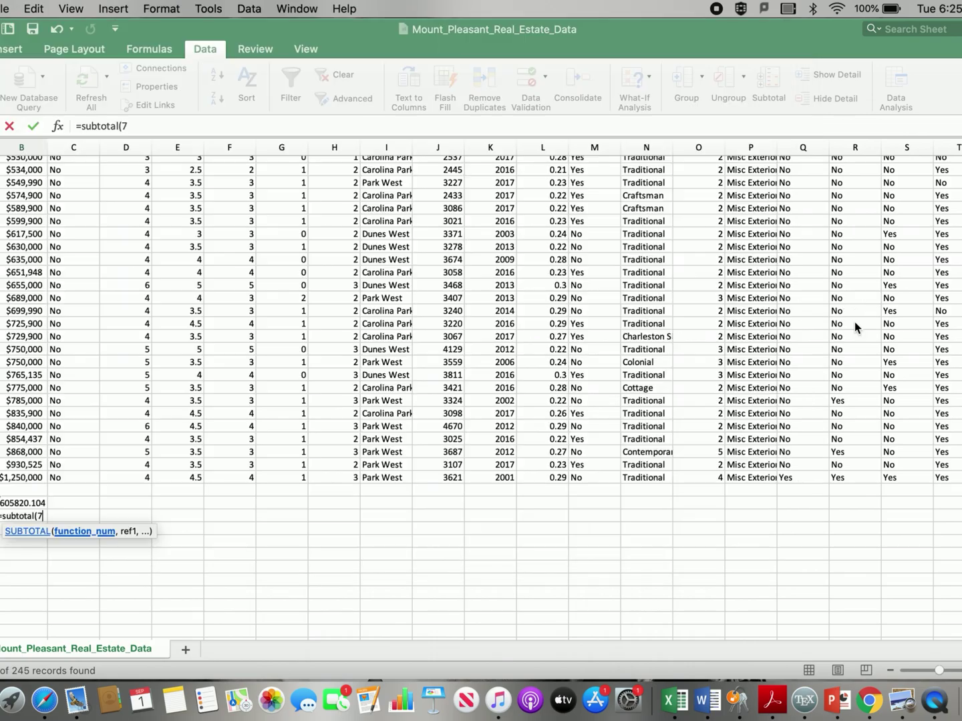
{"action": "key", "text": "super+Tab"}
- Select the filtered list prices as the range and finish the standard deviation formula as =subtotal(7,B5:B245)
{"action": "scroll", "coordinate": [81, 347], "scroll_direction": "up", "scroll_amount": 10}
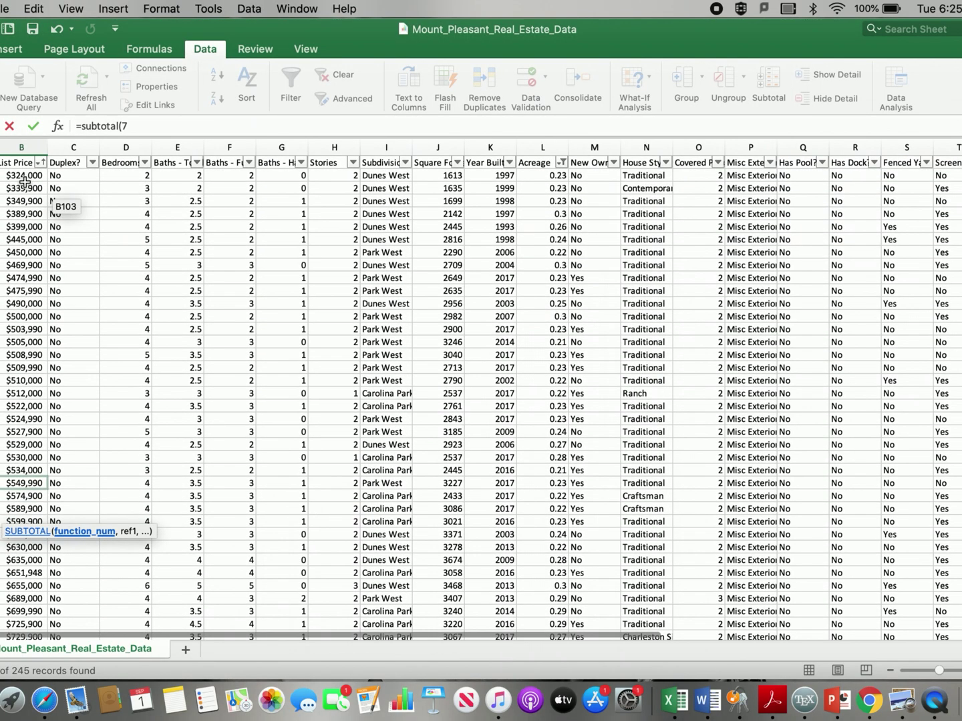
{"action": "left_click", "coordinate": [25, 187]}
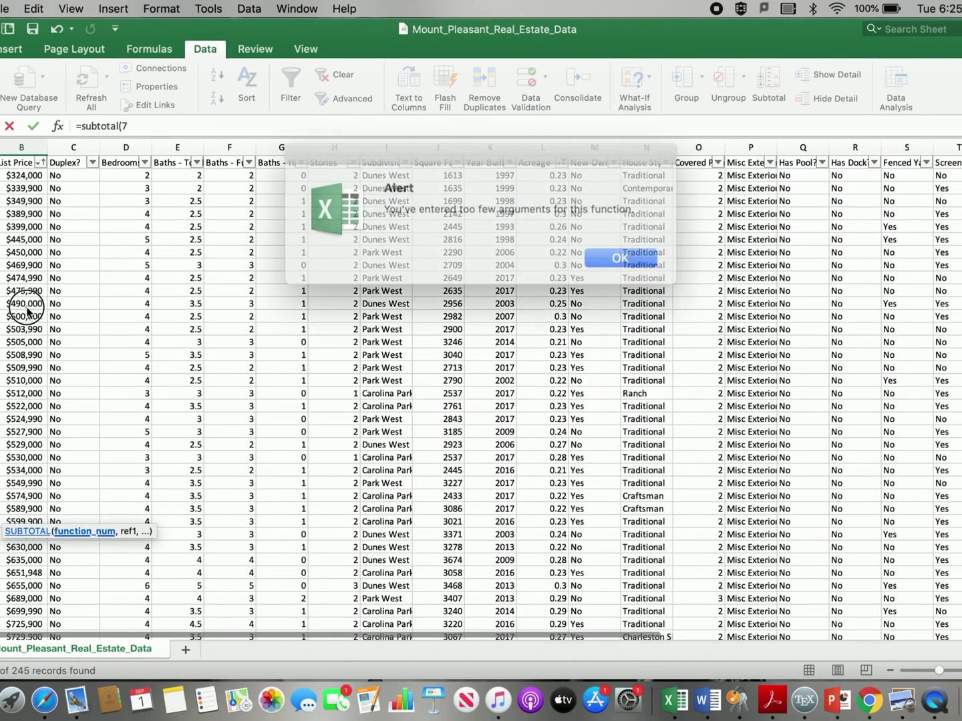
{"action": "left_click", "coordinate": [600, 252]}
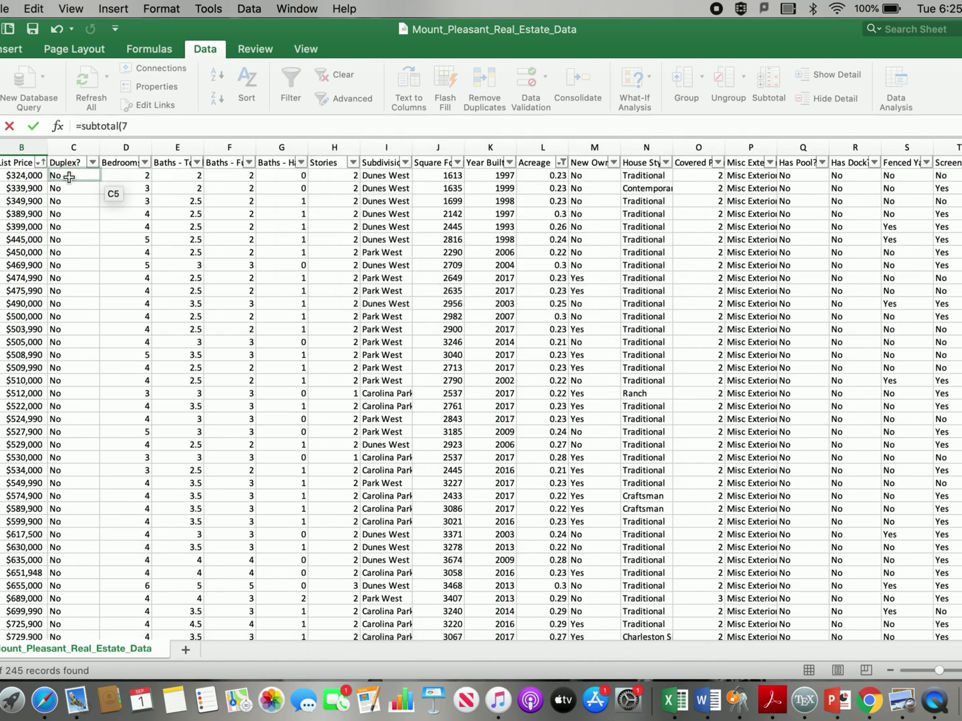
{"action": "left_click", "coordinate": [27, 175]}
{"action": "left_click_drag", "start_coordinate": [30, 172], "coordinate": [21, 599]}
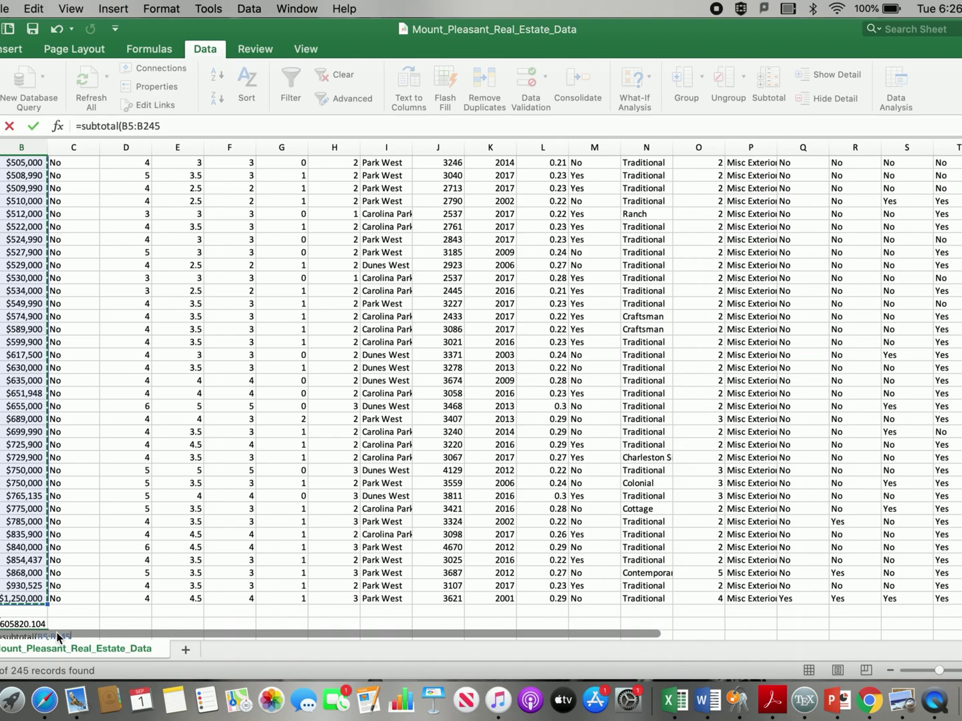
{"action": "scroll", "coordinate": [193, 560], "scroll_direction": "down", "scroll_amount": 5}
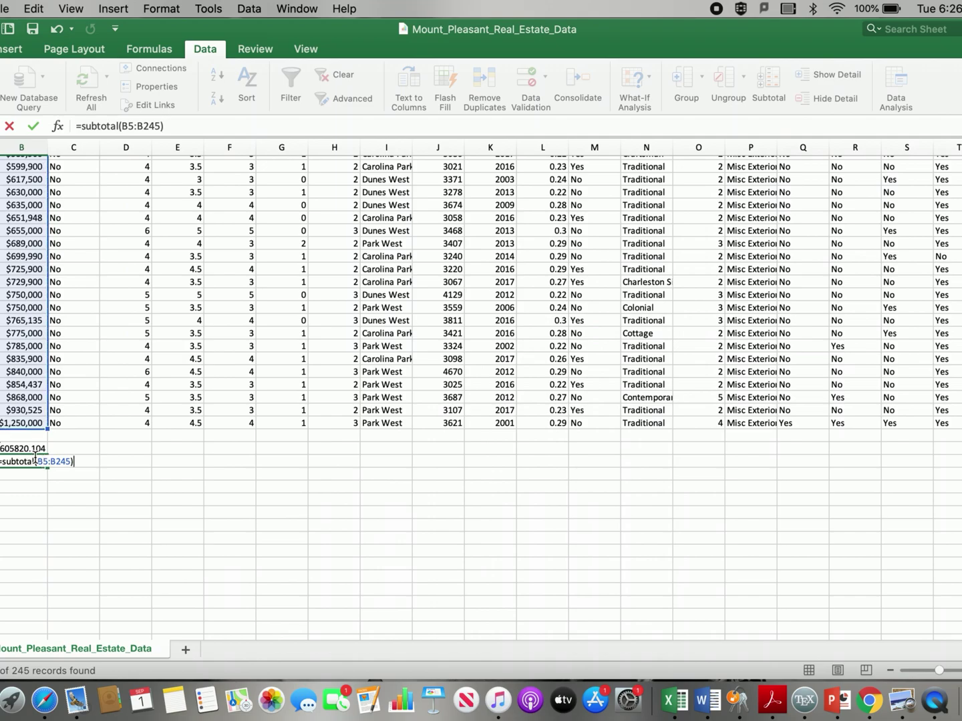
{"action": "type", "text": ")"}
{"action": "type", "text": "7"}
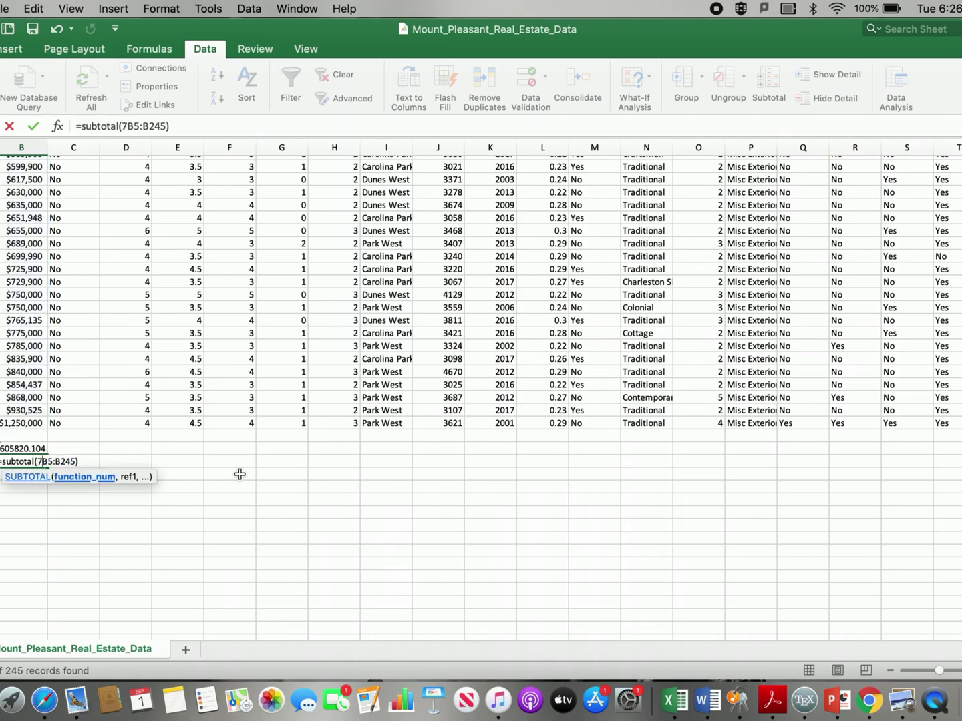
{"action": "type", "text": ","}
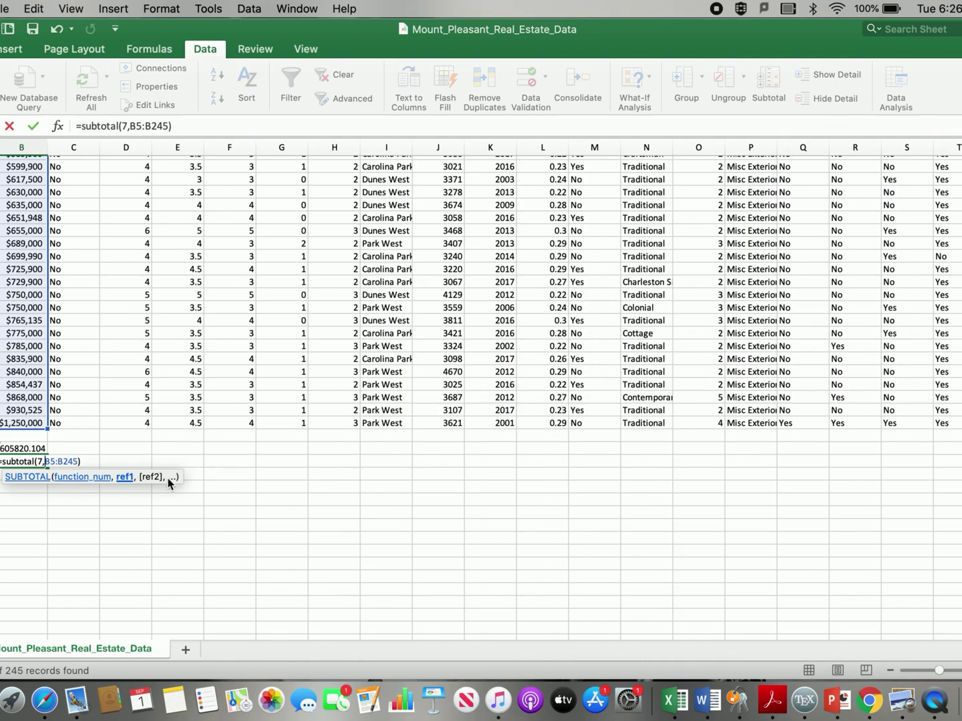
{"action": "key", "text": "Return"}
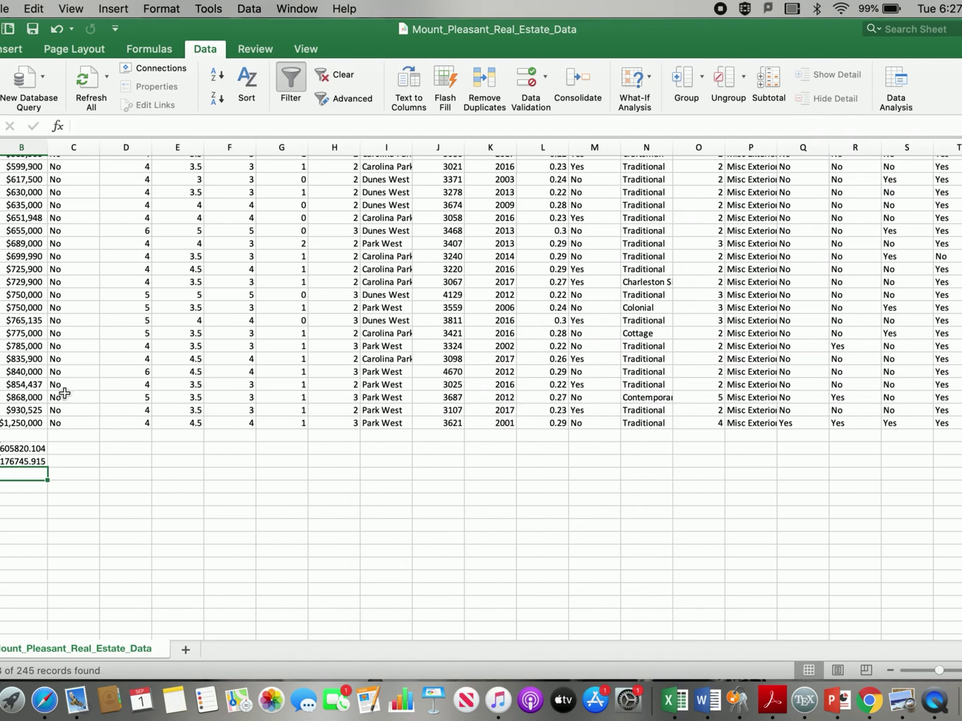
{"action": "scroll", "coordinate": [63, 394], "scroll_direction": "up", "scroll_amount": 10}
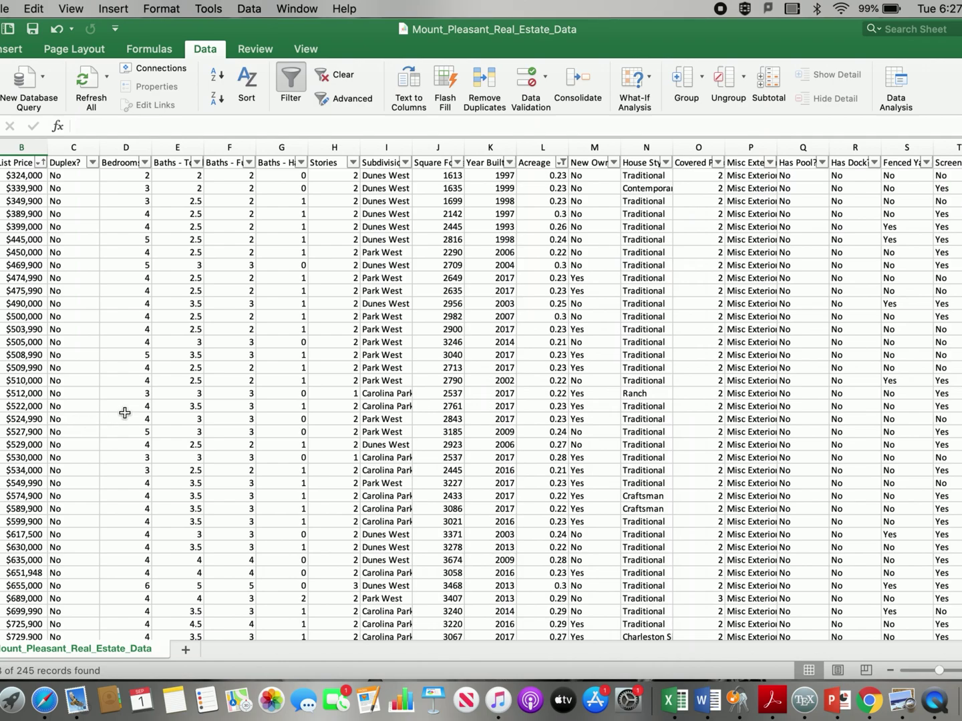
{"action": "scroll", "coordinate": [284, 363], "scroll_direction": "down", "scroll_amount": 3}
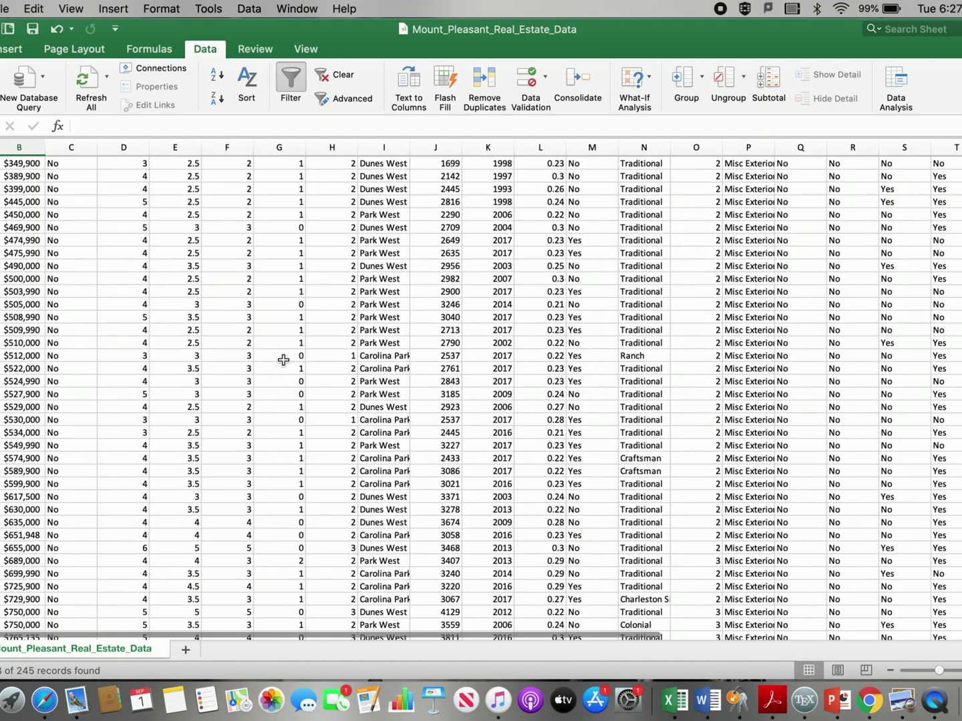
- Switch to the Hawkes Learning page in Safari and read Step 3 of Question 6
{"action": "scroll", "coordinate": [284, 361], "scroll_direction": "up", "scroll_amount": 3}
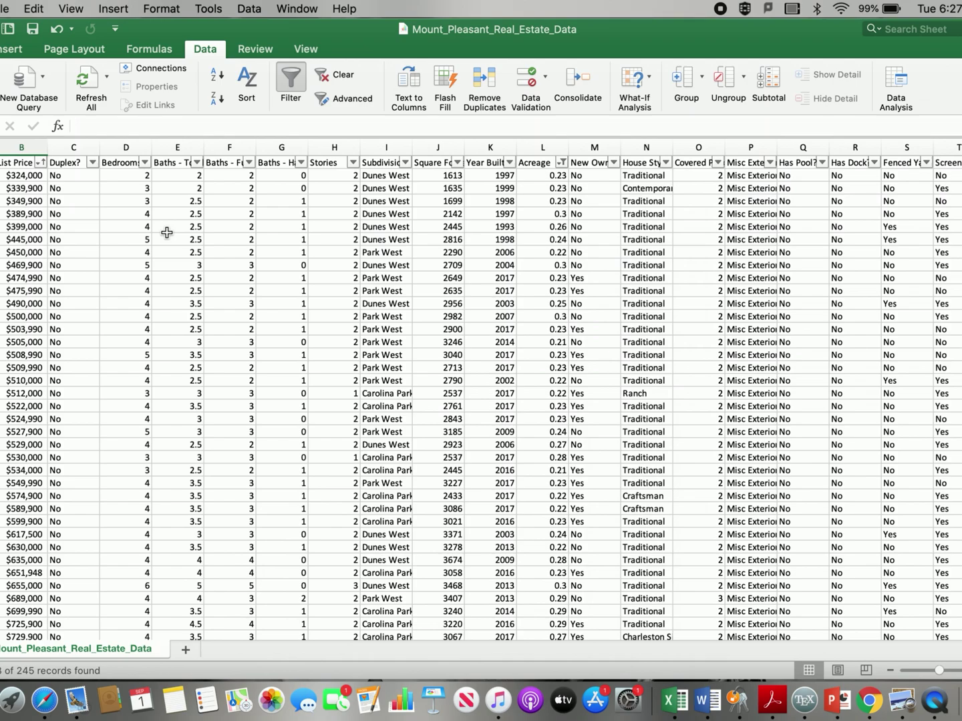
{"action": "left_click", "coordinate": [187, 27]}
{"action": "left_click_drag", "start_coordinate": [186, 26], "coordinate": [186, 77]}
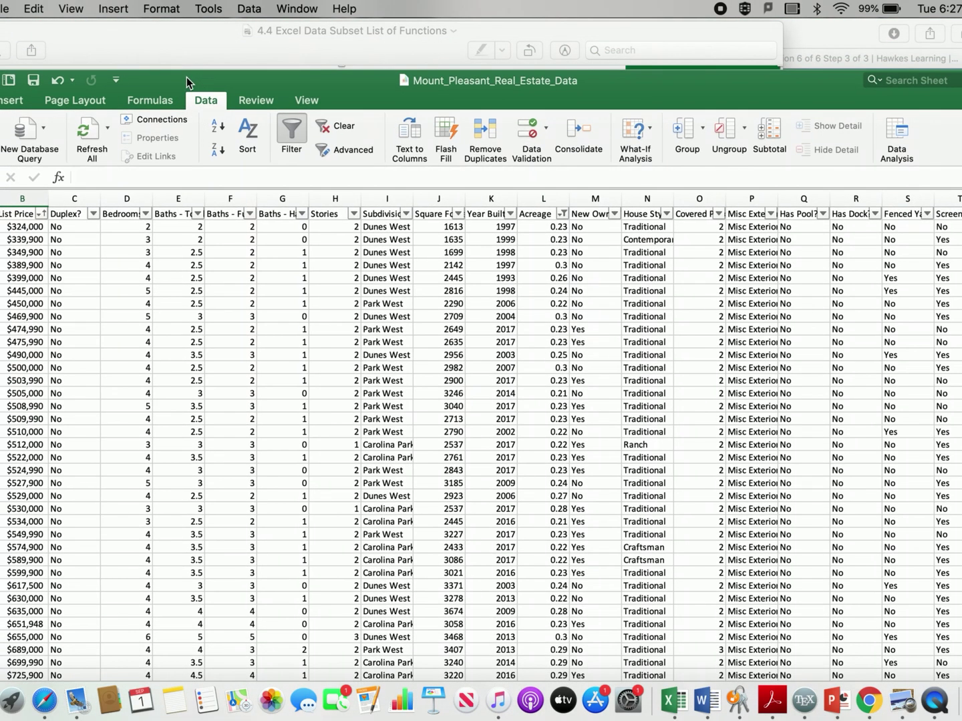
{"action": "left_click", "coordinate": [825, 30]}
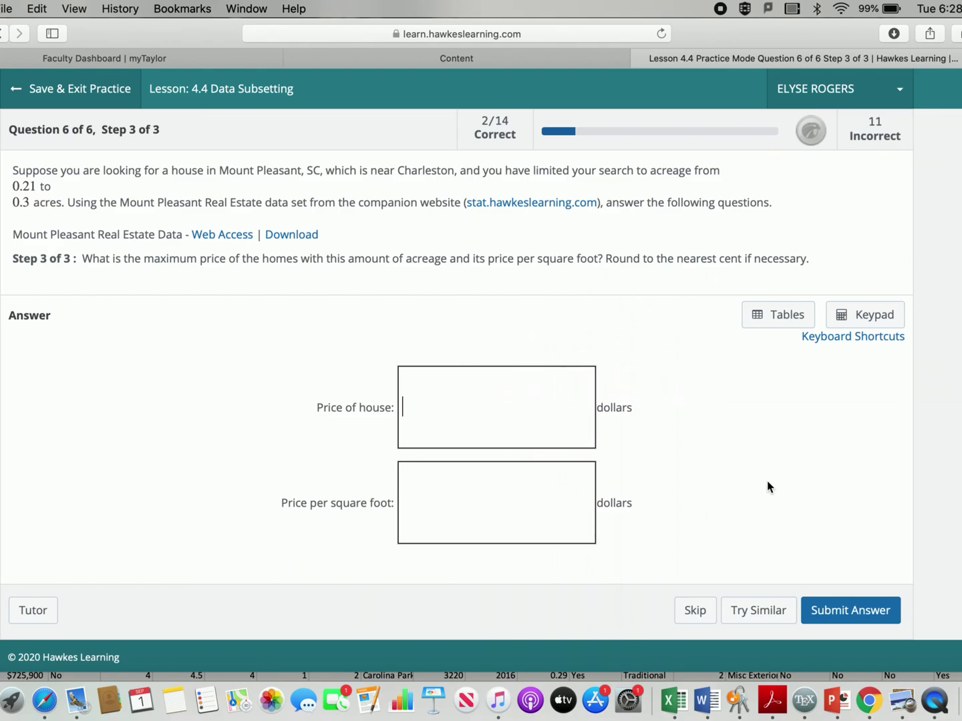
- Return to the Mount Pleasant workbook in Excel and select the last filtered List Price to identify the most expensive home
{"action": "key", "text": "super+Tab"}
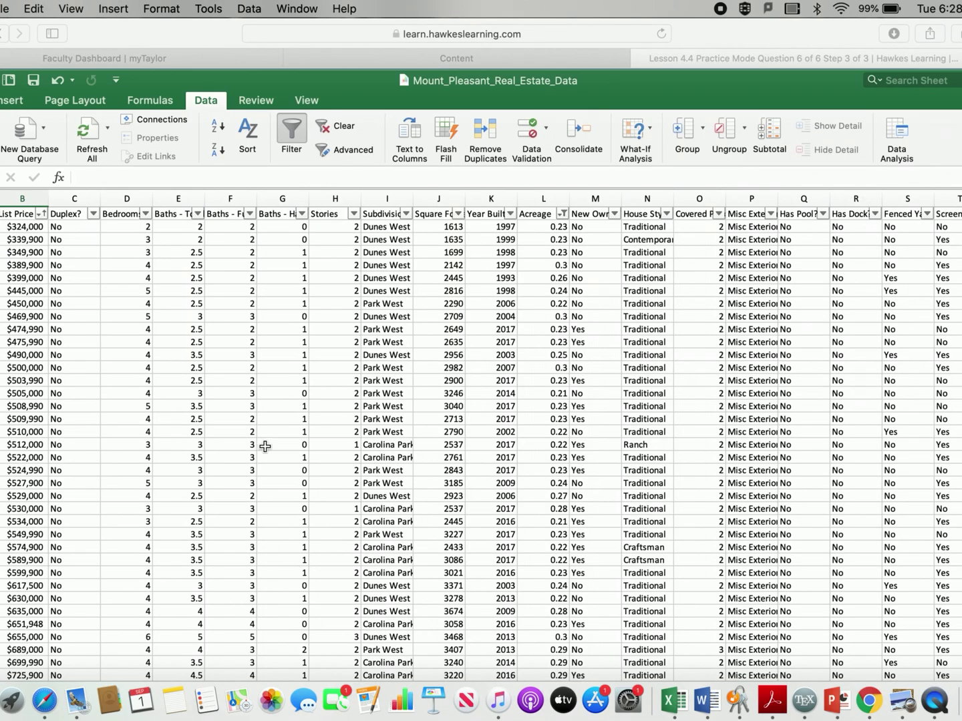
{"action": "scroll", "coordinate": [264, 447], "scroll_direction": "down", "scroll_amount": 10}
{"action": "left_click", "coordinate": [23, 535]}
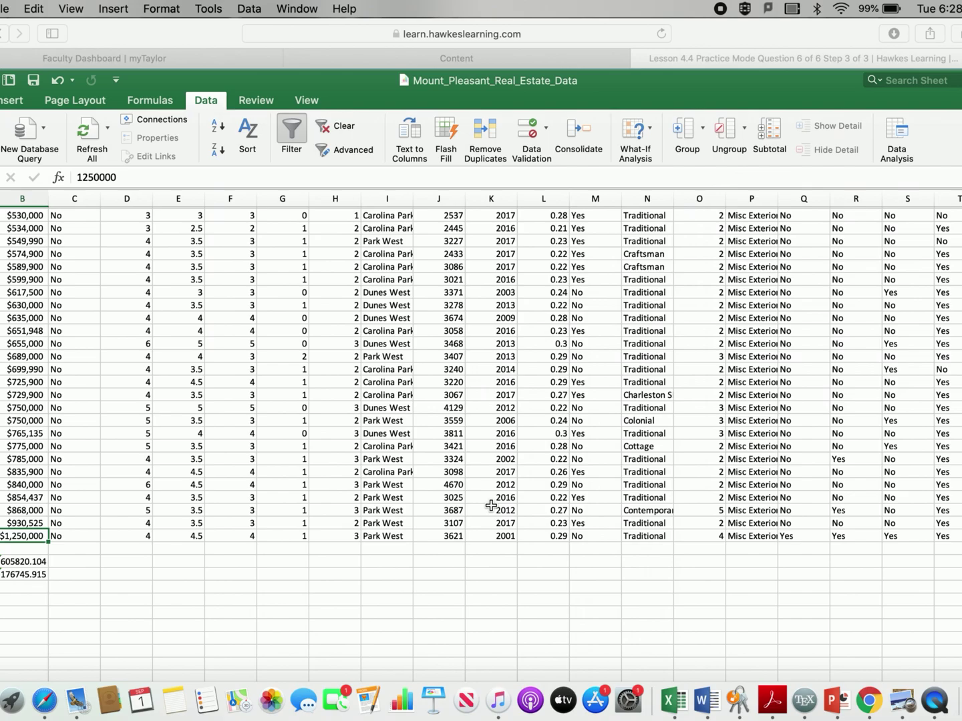
- In column G on the standard deviation's row, calculate the price per square foot by dividing List Price B245 by its square footage
{"action": "left_click", "coordinate": [290, 574]}
{"action": "type", "text": "="}
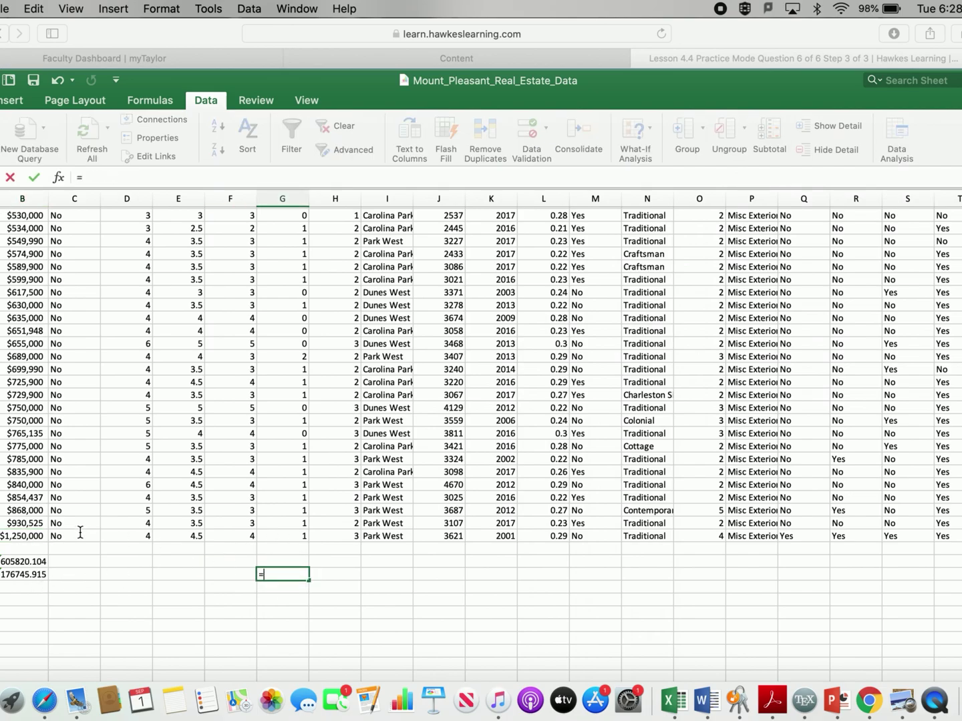
{"action": "left_click", "coordinate": [32, 534]}
{"action": "type", "text": "/"}
{"action": "scroll", "coordinate": [497, 506], "scroll_direction": "up", "scroll_amount": 10}
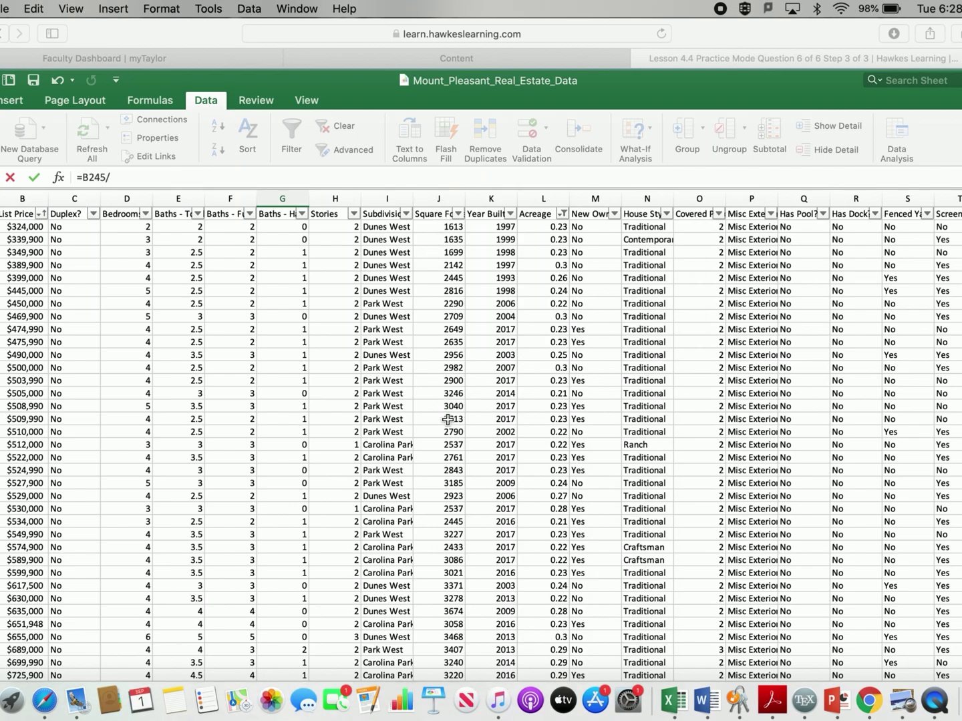
{"action": "scroll", "coordinate": [447, 421], "scroll_direction": "down", "scroll_amount": 10}
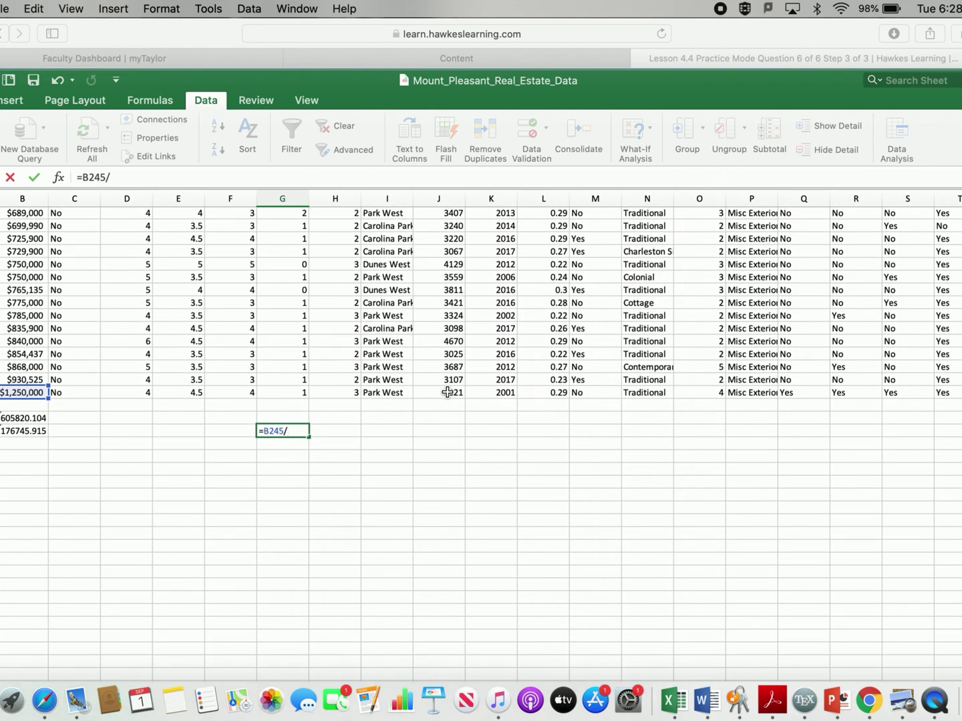
{"action": "left_click", "coordinate": [447, 392]}
{"action": "key", "text": "Return"}
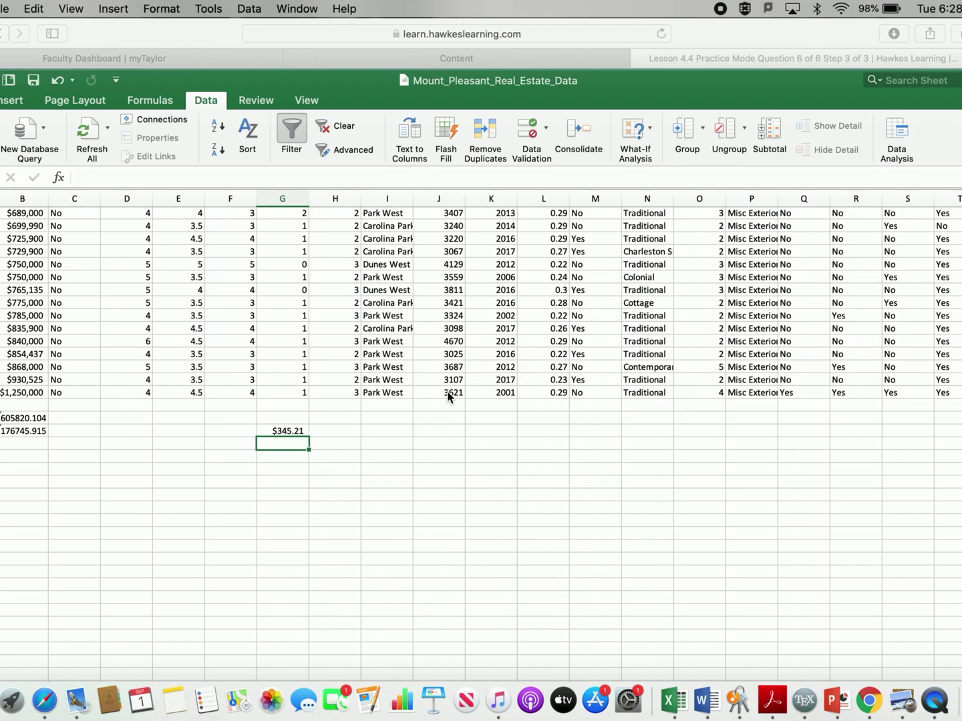
- Switch to the Hawkes Learning page in Safari and keep the expiring session logged in
{"action": "scroll", "coordinate": [449, 396], "scroll_direction": "up", "scroll_amount": 3}
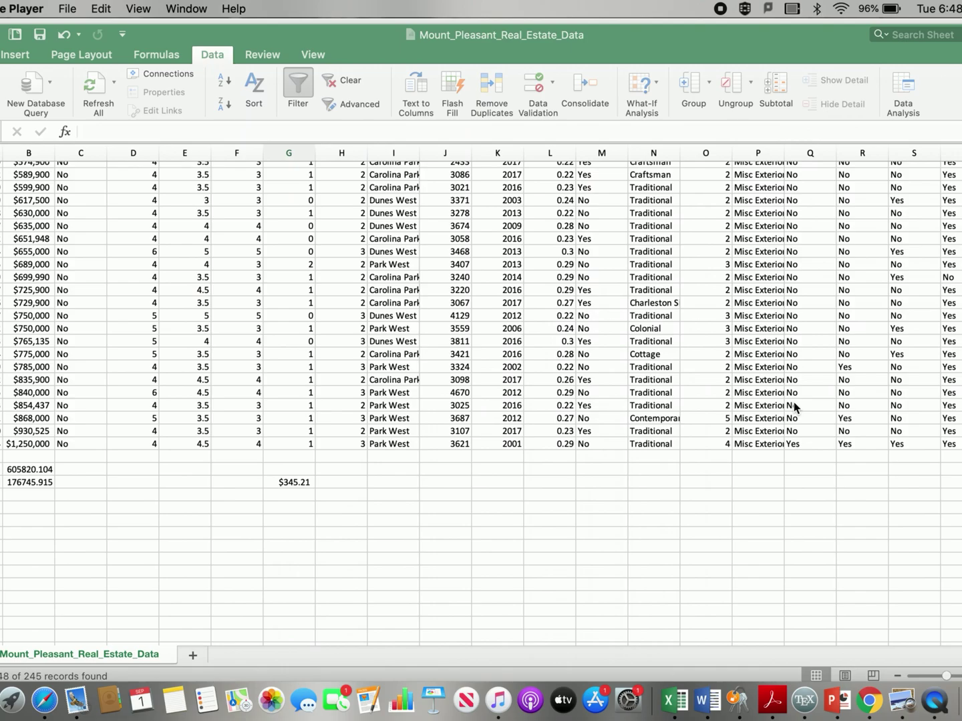
{"action": "left_click", "coordinate": [2, 280]}
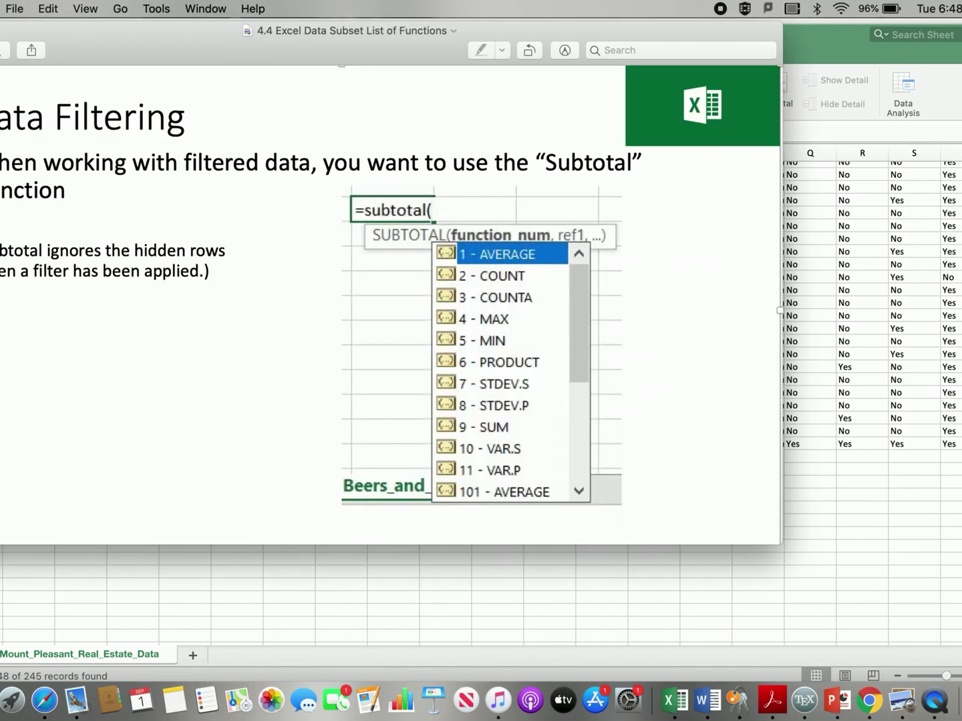
{"action": "left_click", "coordinate": [877, 21]}
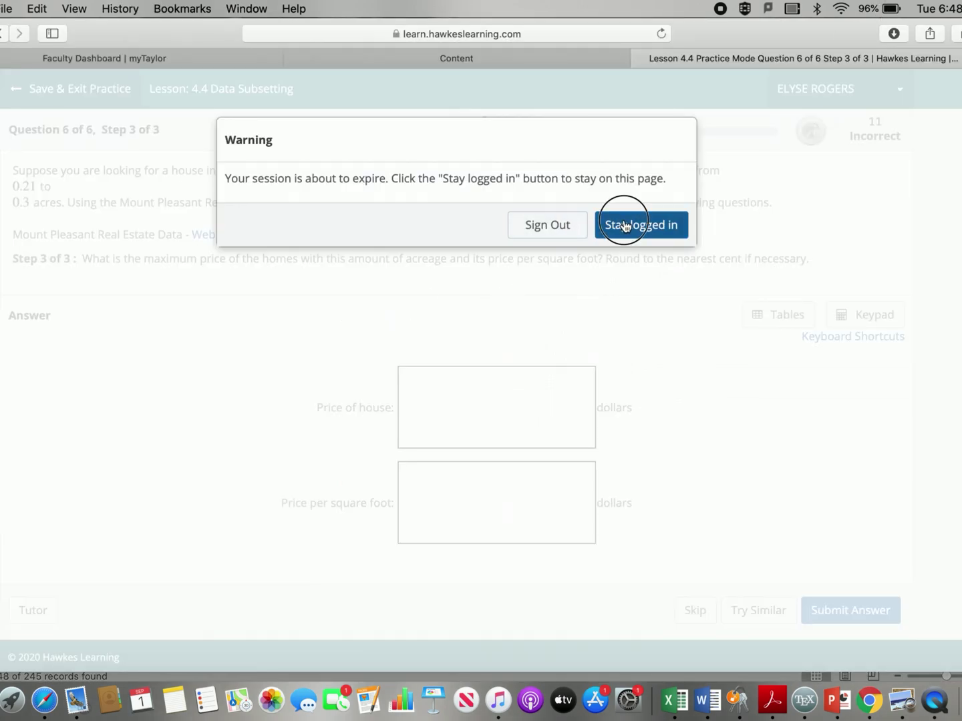
{"action": "left_click", "coordinate": [624, 226]}
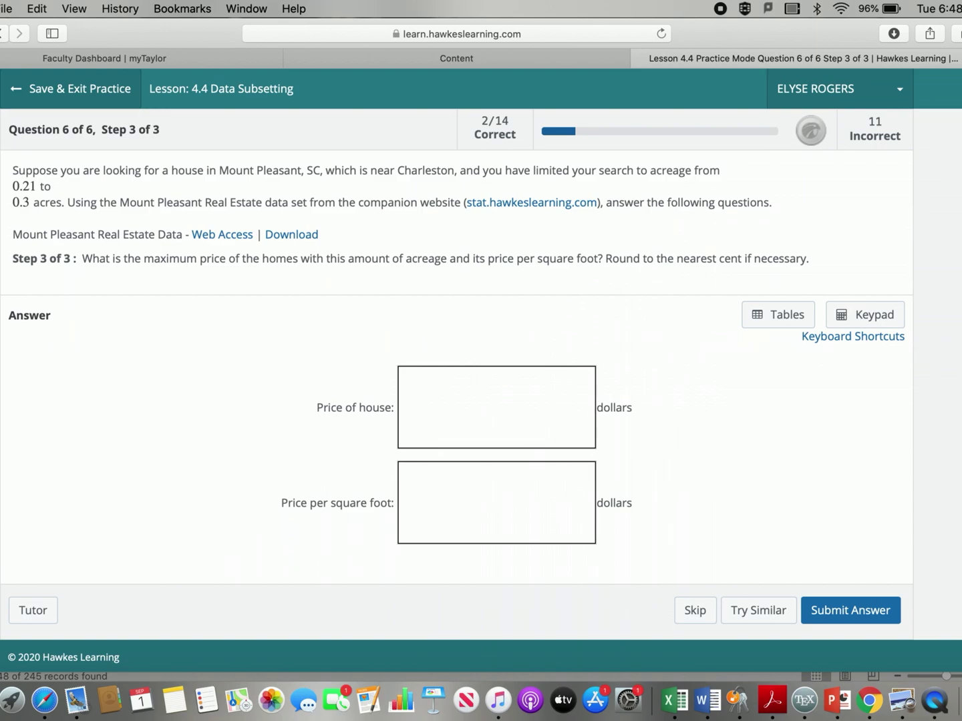
- Return to the Excel workbook and highlight the full text of the Contemporary House Style entry for the second listed home
{"action": "key", "text": "super+Tab"}
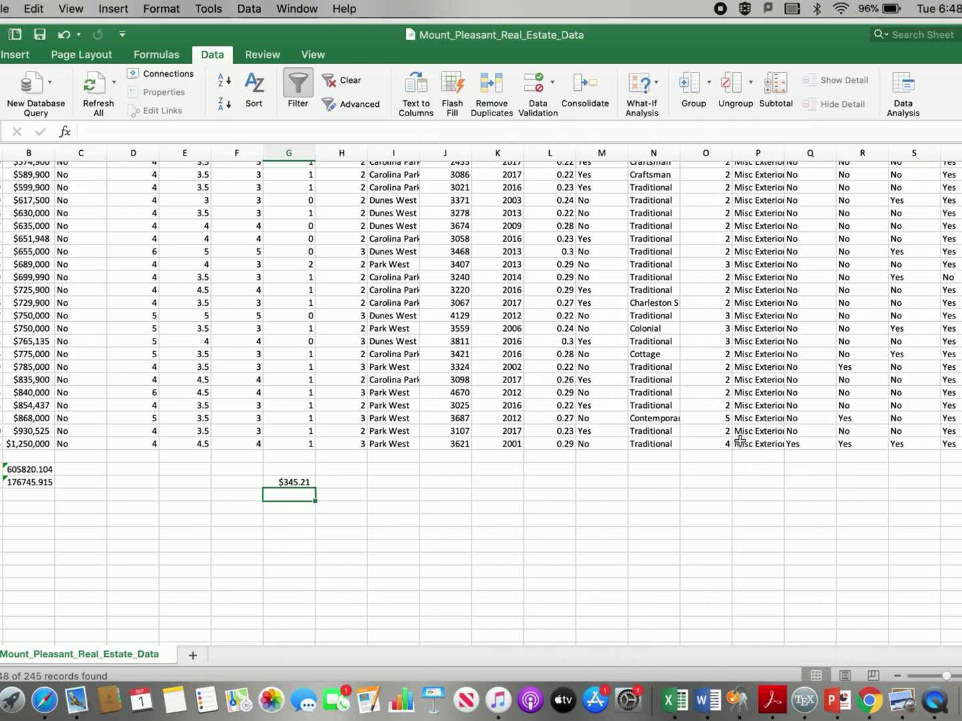
{"action": "scroll", "coordinate": [604, 418], "scroll_direction": "down", "scroll_amount": 2}
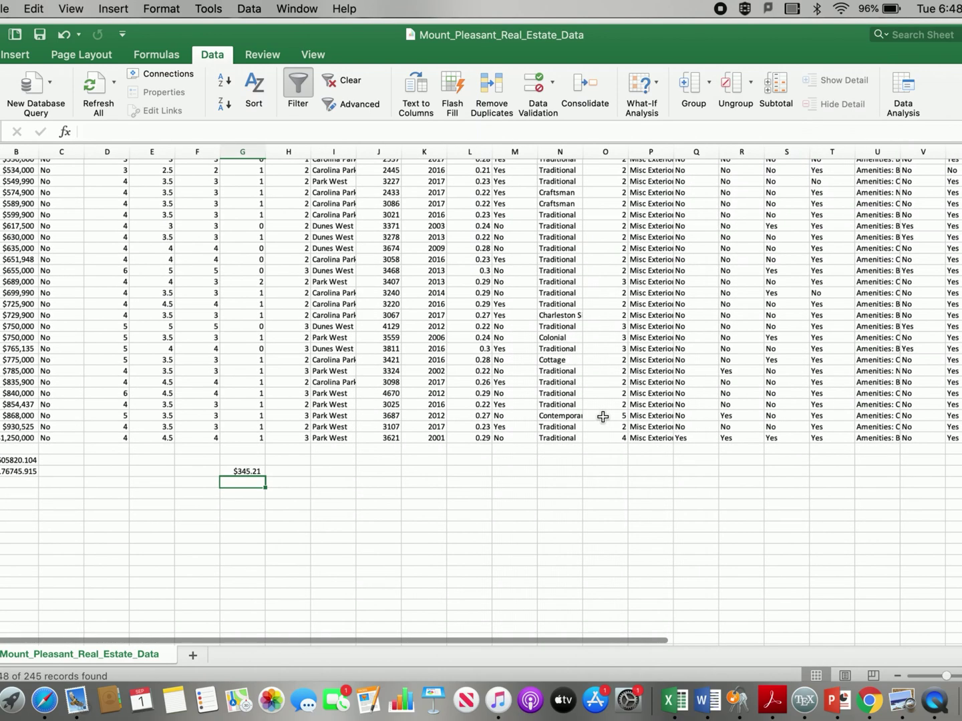
{"action": "scroll", "coordinate": [603, 417], "scroll_direction": "up", "scroll_amount": 3}
{"action": "scroll", "coordinate": [622, 385], "scroll_direction": "up", "scroll_amount": 10}
{"action": "scroll", "coordinate": [624, 384], "scroll_direction": "left", "scroll_amount": 1}
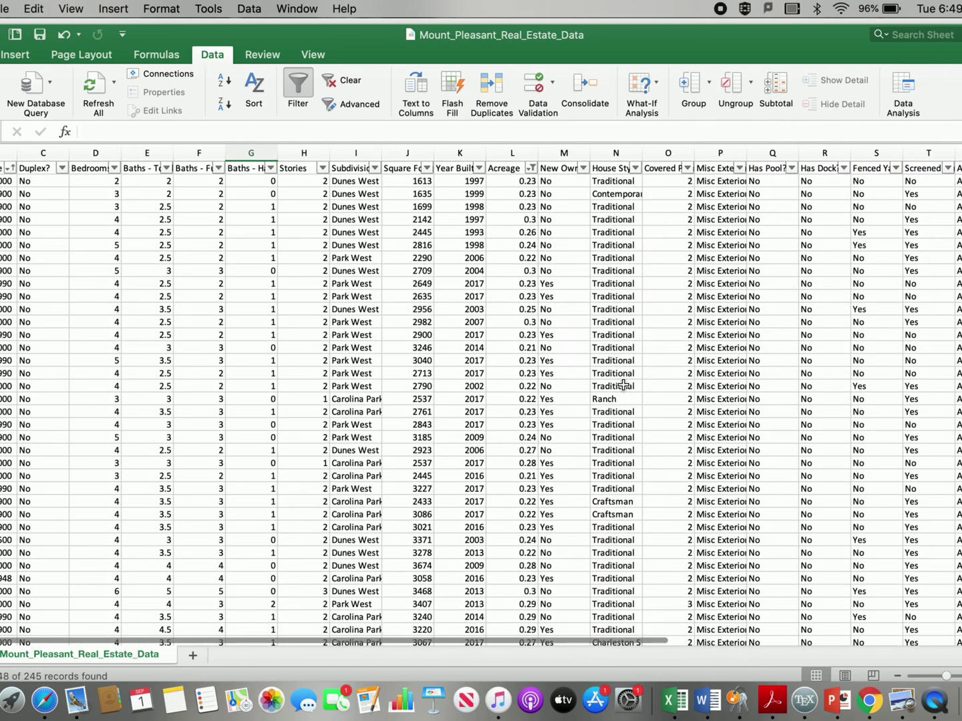
{"action": "left_click", "coordinate": [623, 194]}
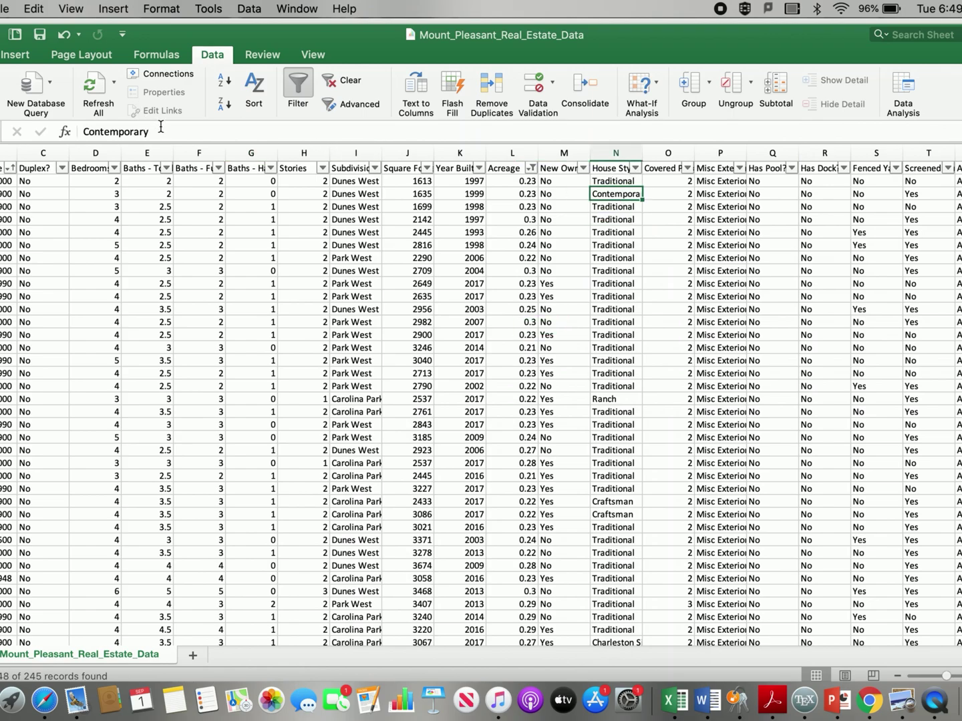
{"action": "left_click_drag", "start_coordinate": [160, 129], "coordinate": [82, 131]}
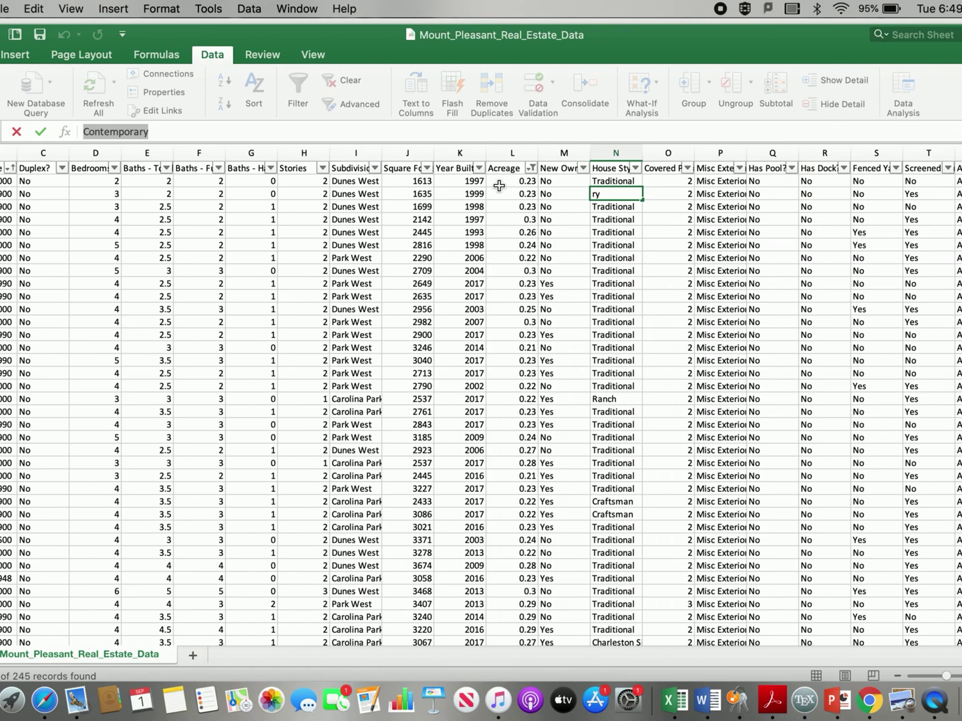
- Highlight the full text of the Traditional House Style entry for the fifth listed home
{"action": "left_click", "coordinate": [629, 230]}
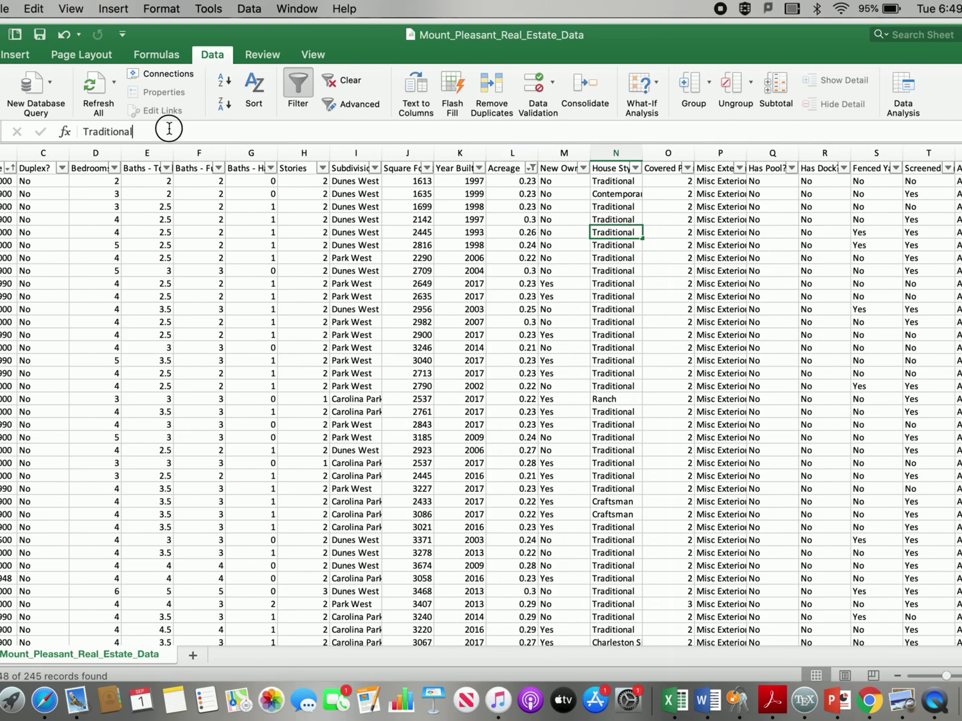
{"action": "left_click_drag", "start_coordinate": [172, 125], "coordinate": [57, 121]}
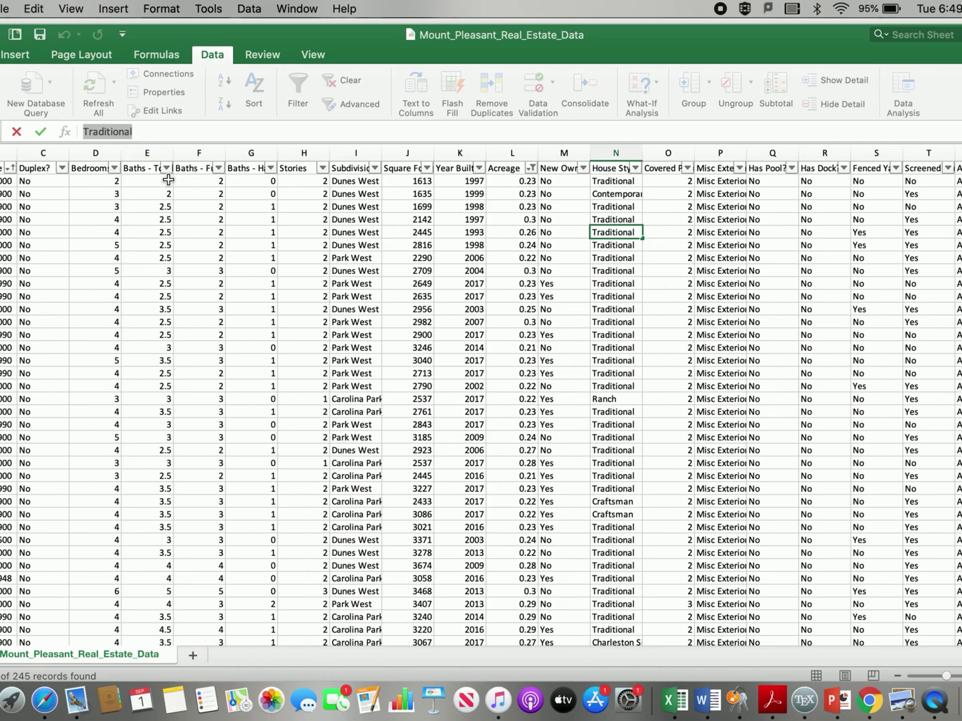
{"action": "left_click_drag", "start_coordinate": [159, 130], "coordinate": [95, 123]}
{"action": "left_click_drag", "start_coordinate": [148, 131], "coordinate": [87, 132]}
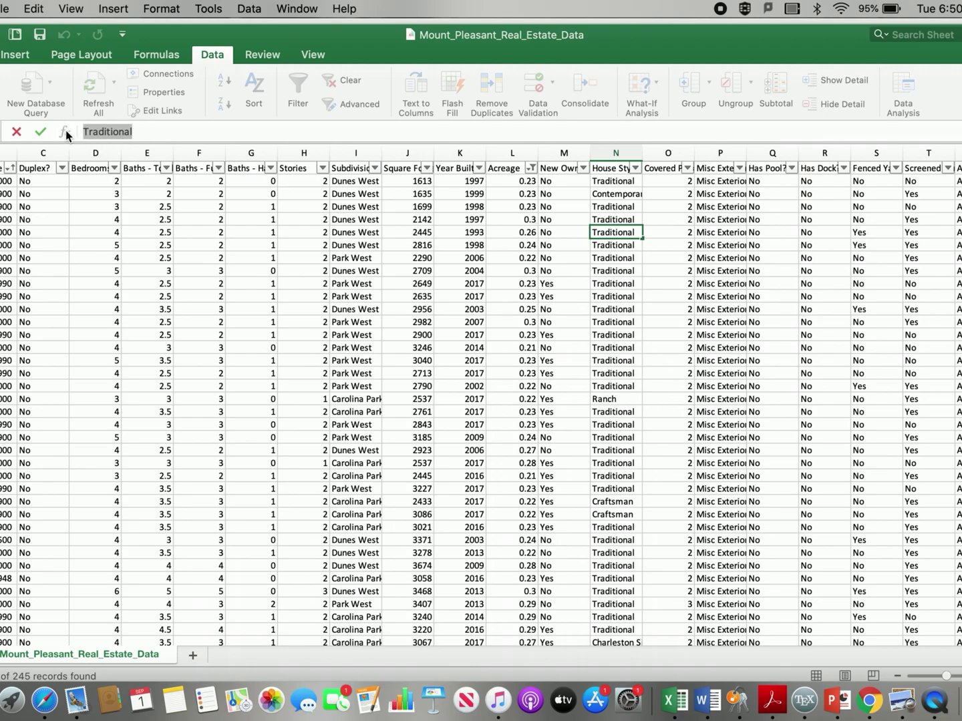